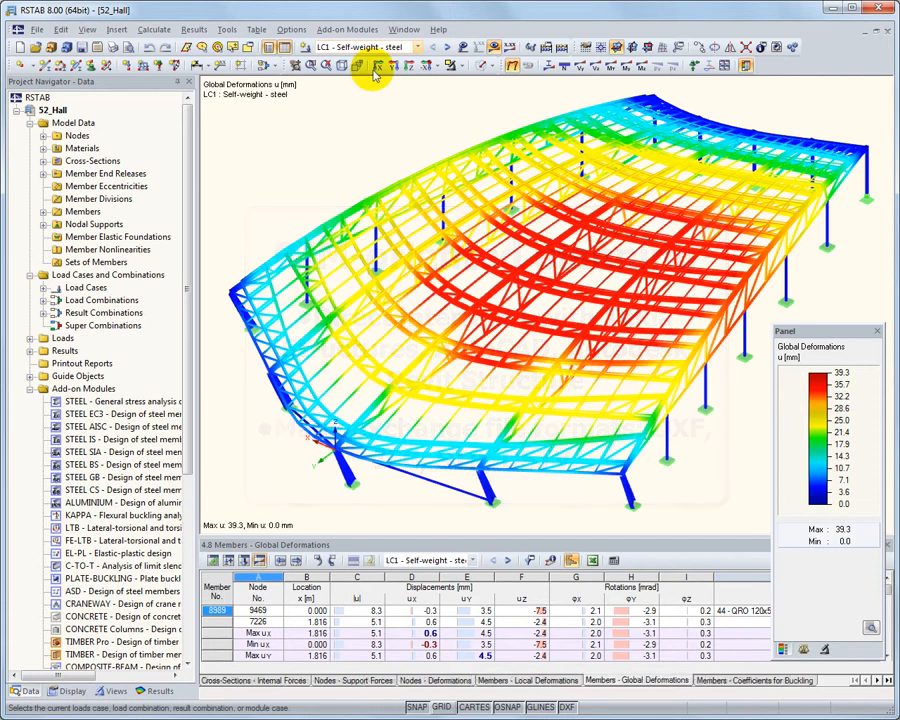
left_click(360, 30)
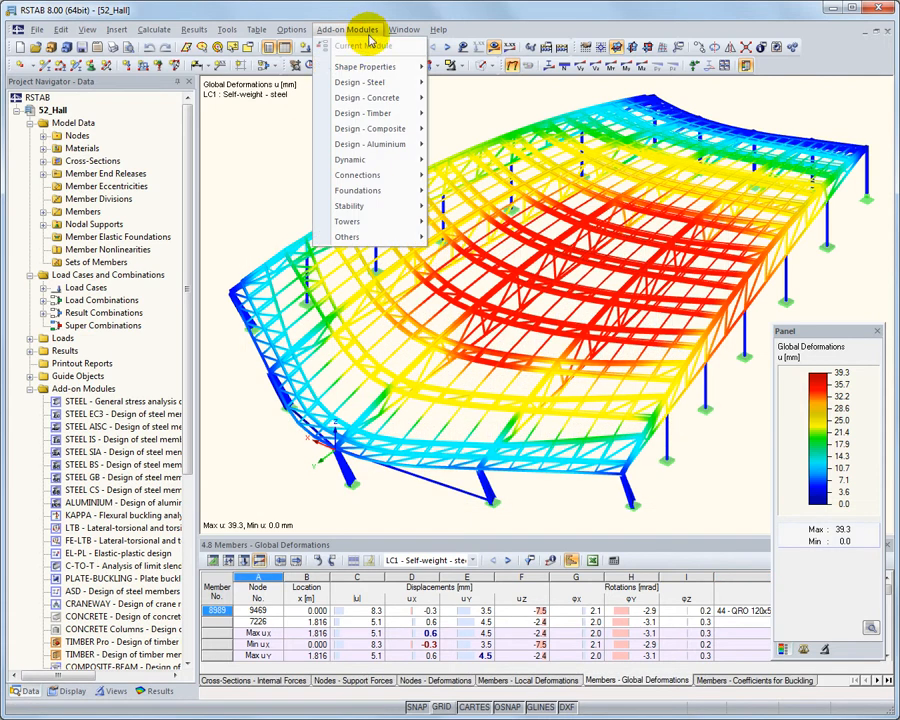
mouse_move(397, 85)
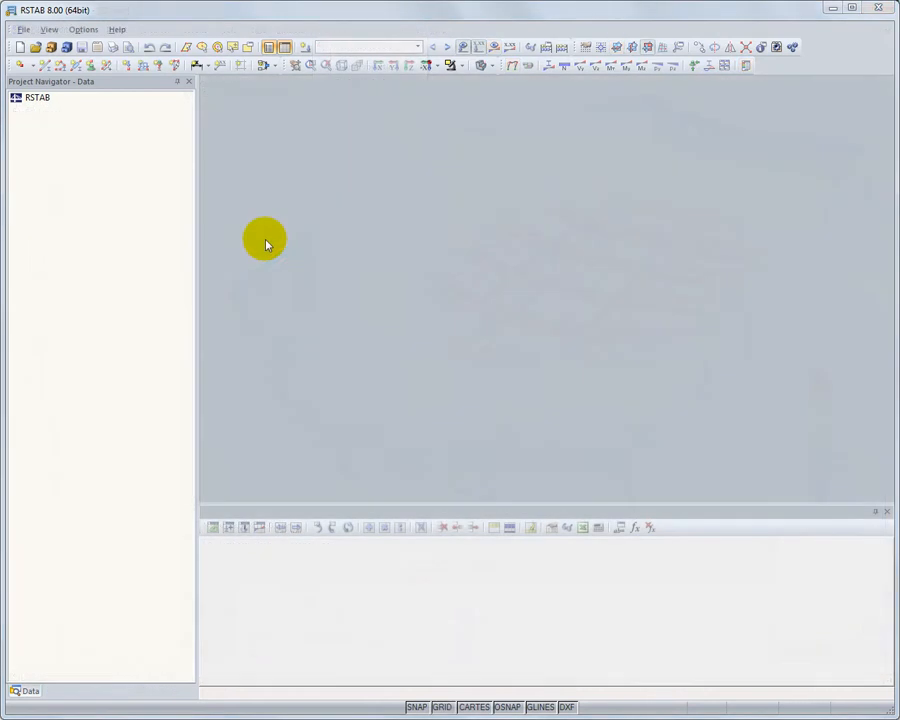
Create a new 3D model named Frame using standard EN 1990 with the CEN national annex and automatically created load combinations
left_click(17, 50)
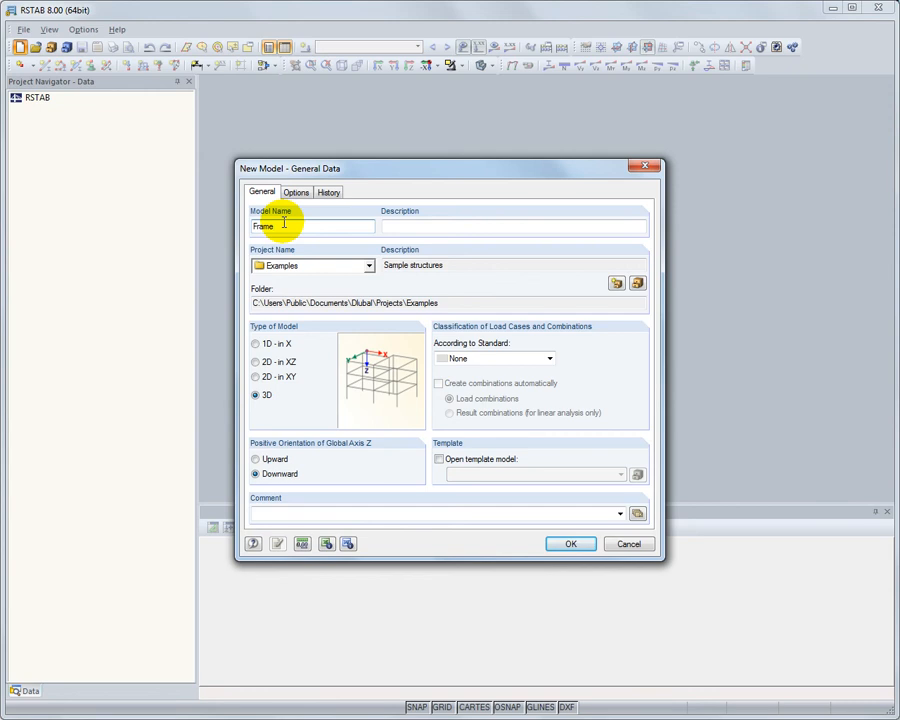
left_click(551, 359)
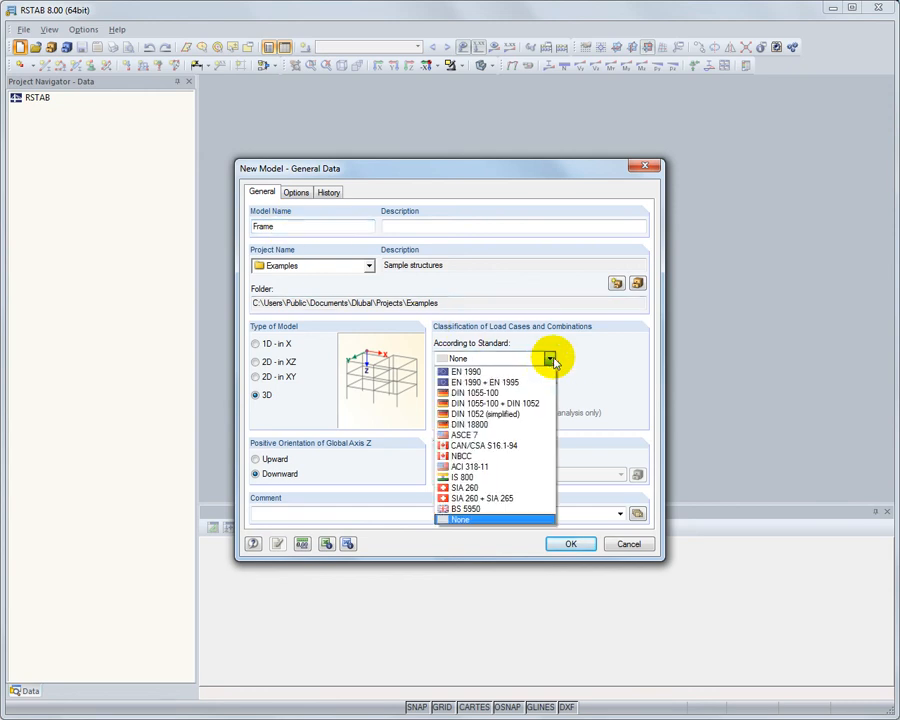
left_click(549, 373)
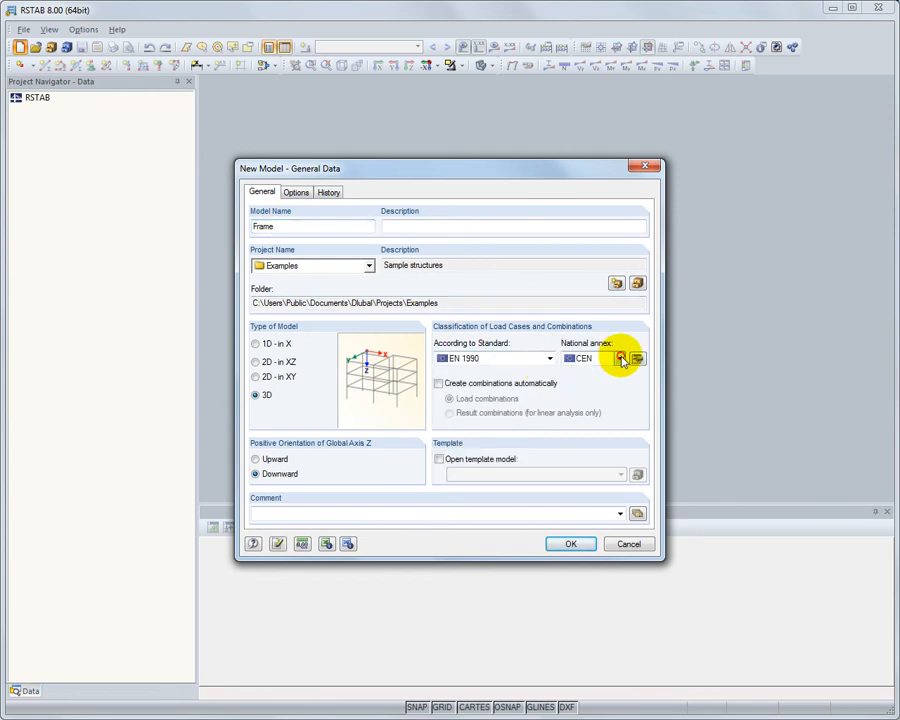
left_click(620, 358)
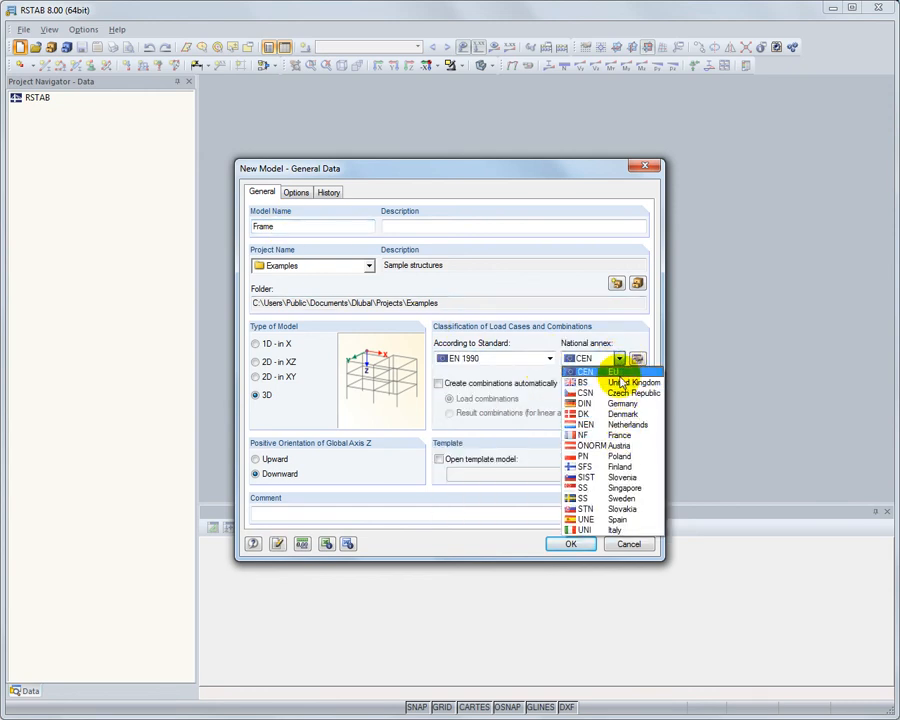
left_click(615, 372)
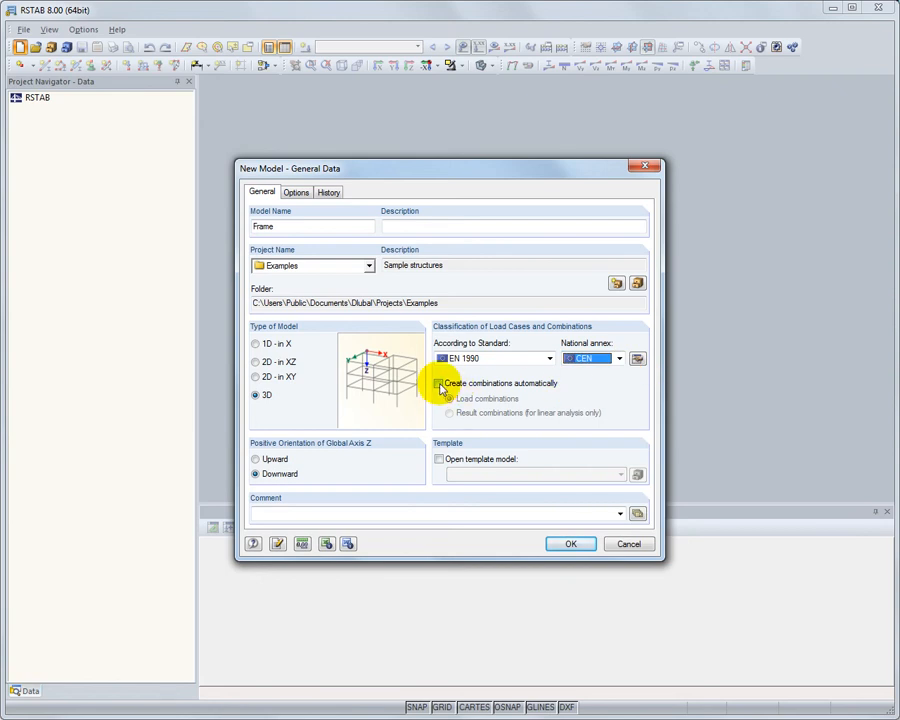
left_click(571, 544)
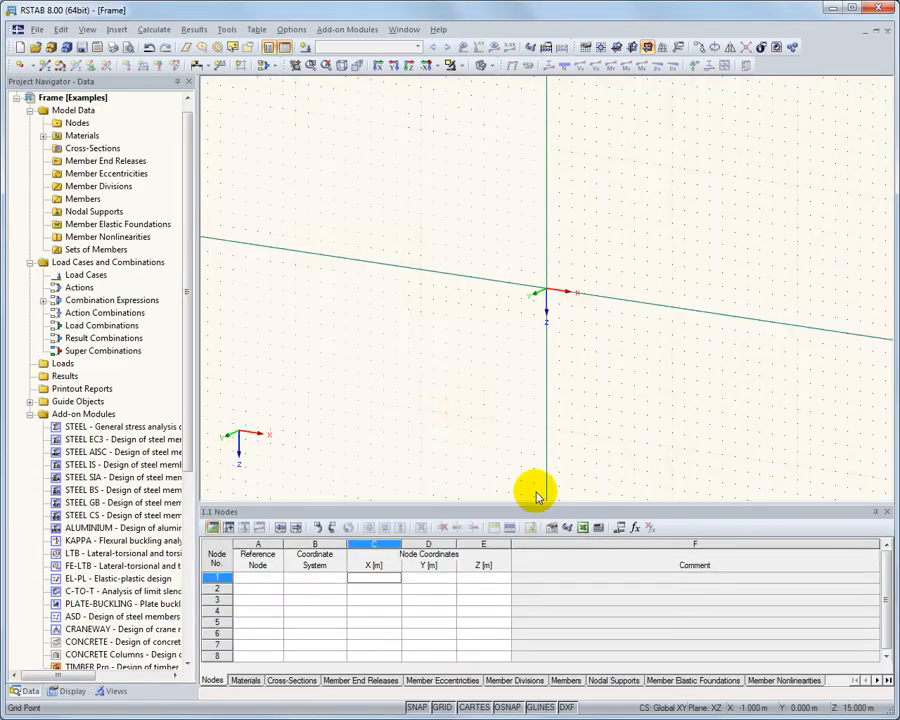
Generate a 3D frame with the preset spans and the rolled HE A 220 (Euronorm 53-62) cross-section for the columns
left_click(227, 29)
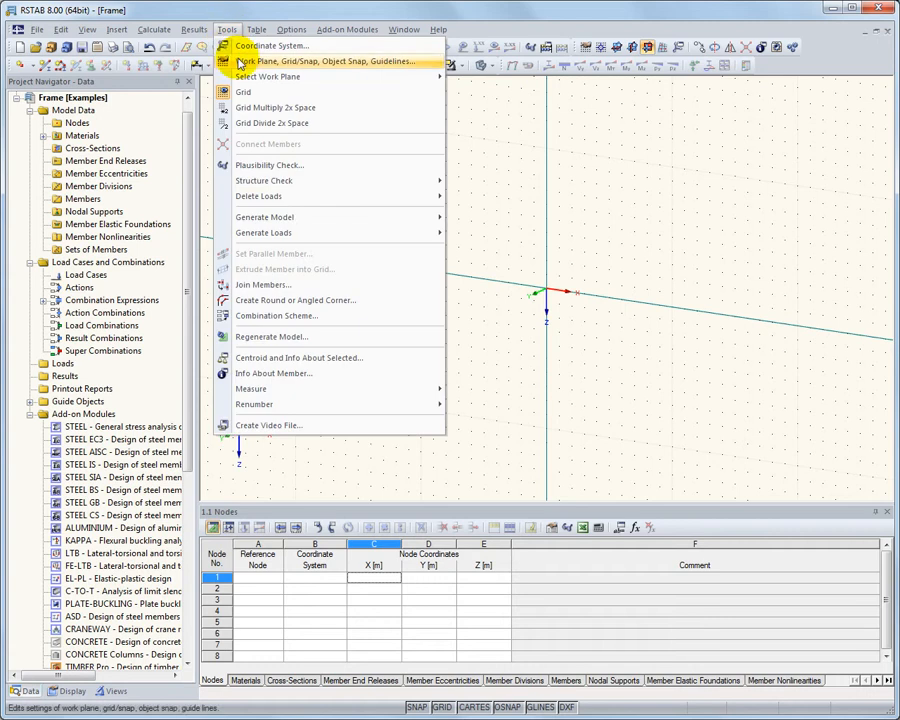
mouse_move(345, 219)
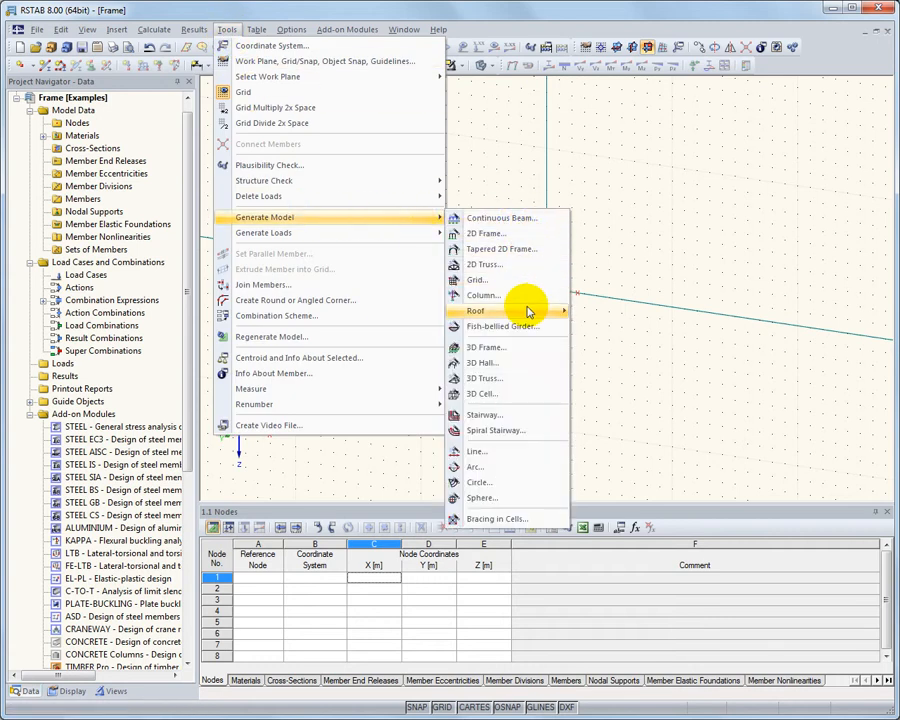
left_click(531, 353)
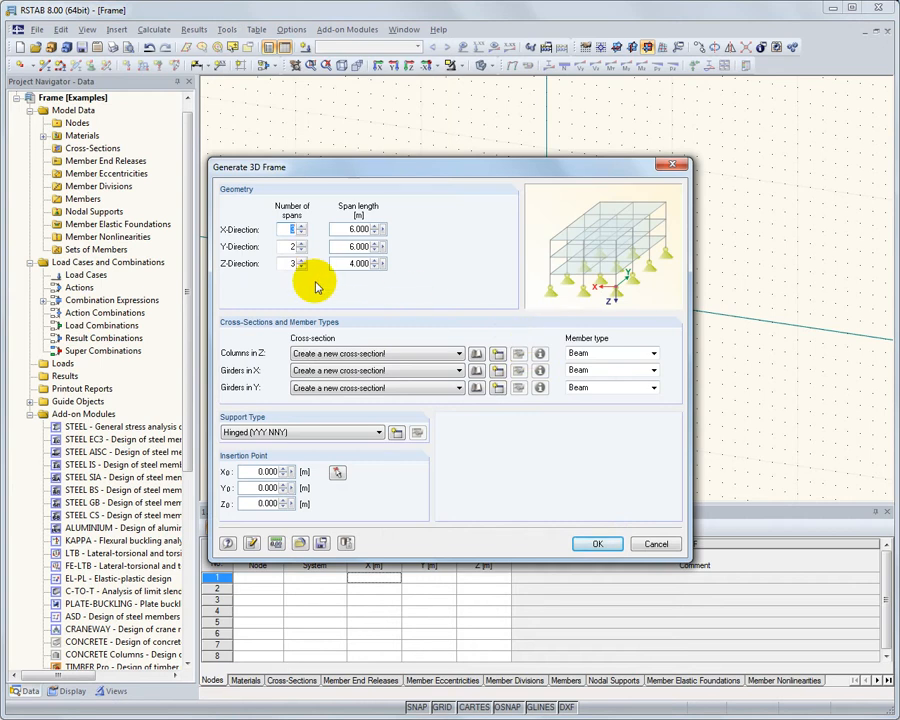
left_click(478, 356)
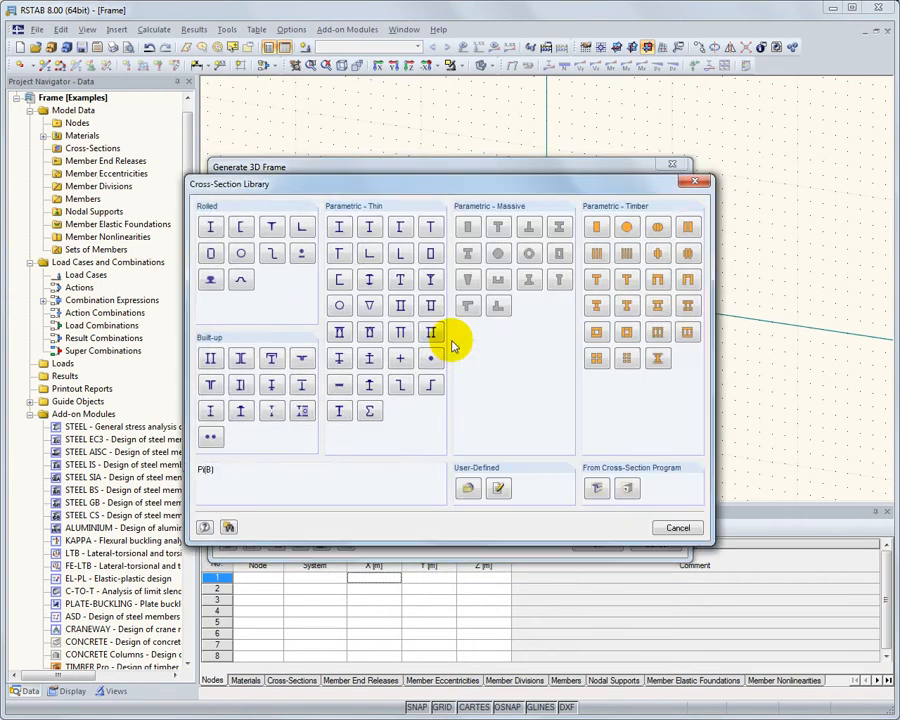
left_click(214, 228)
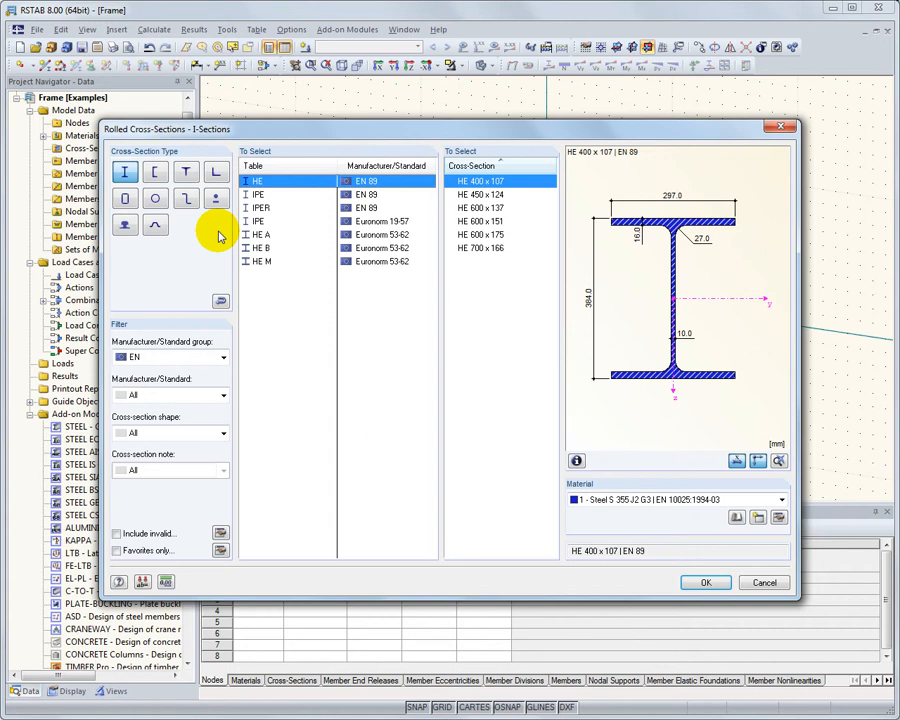
left_click(272, 235)
left_click(492, 261)
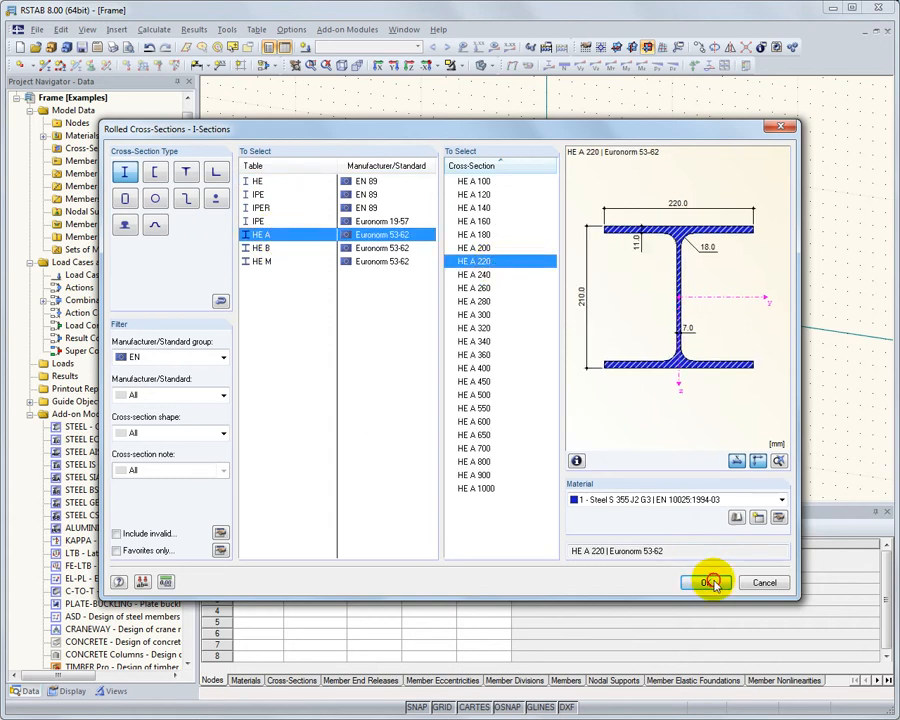
left_click(708, 582)
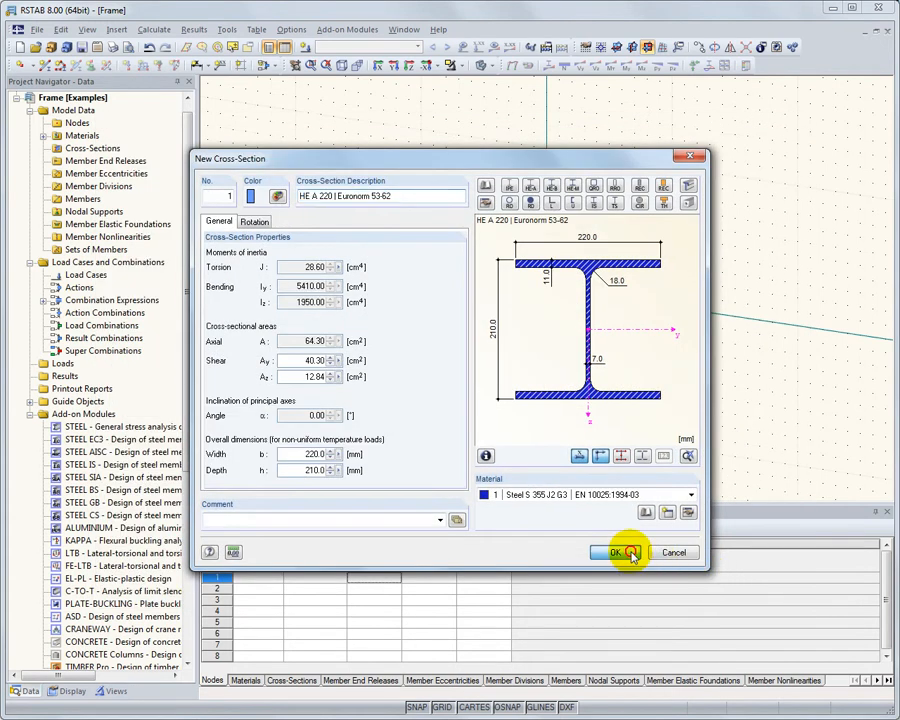
left_click(627, 554)
left_click(598, 544)
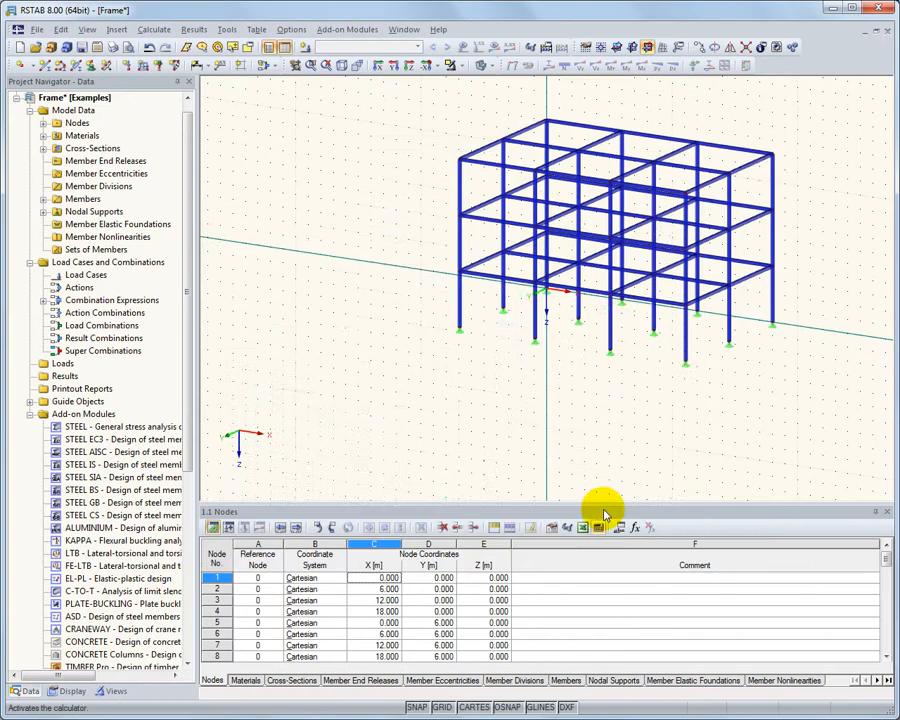
Copy the Y-direction edge girder of the lowest storey five times with a displacement dX of 1 m
scroll(494, 296, "up", 2)
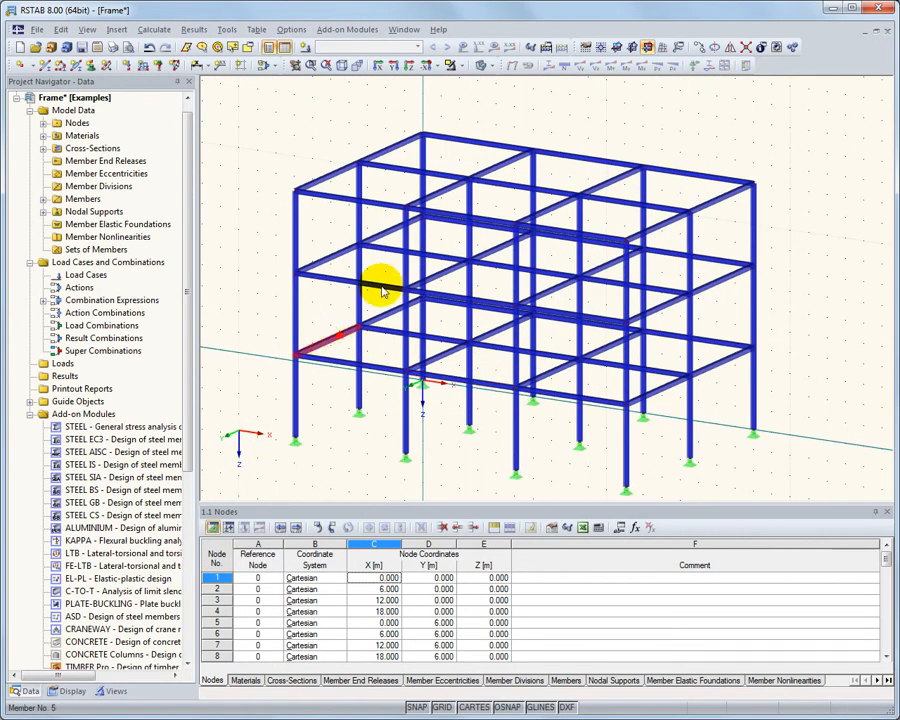
left_click(698, 47)
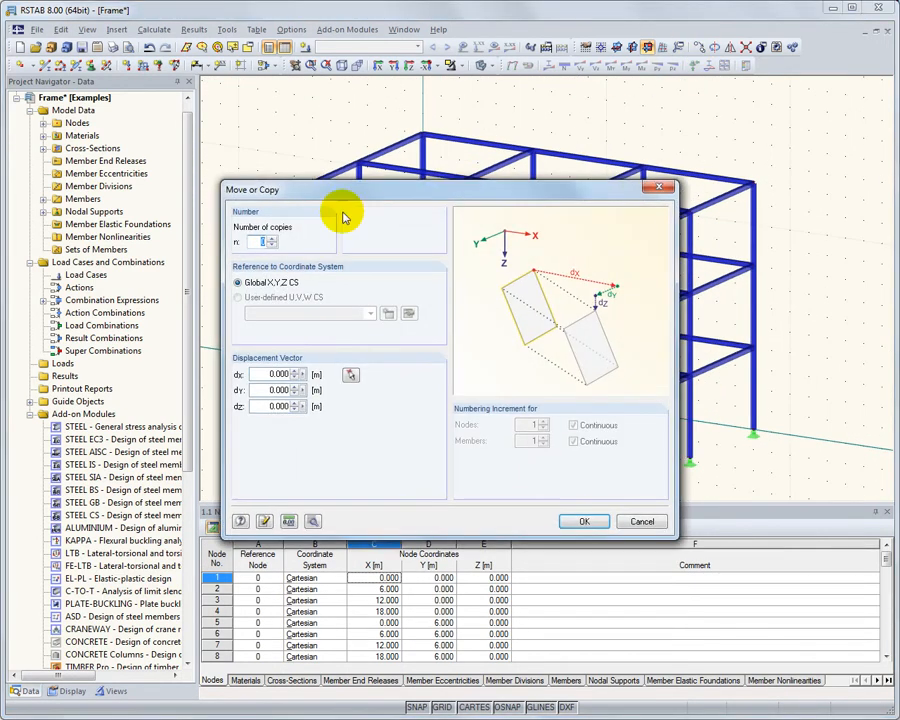
type("5")
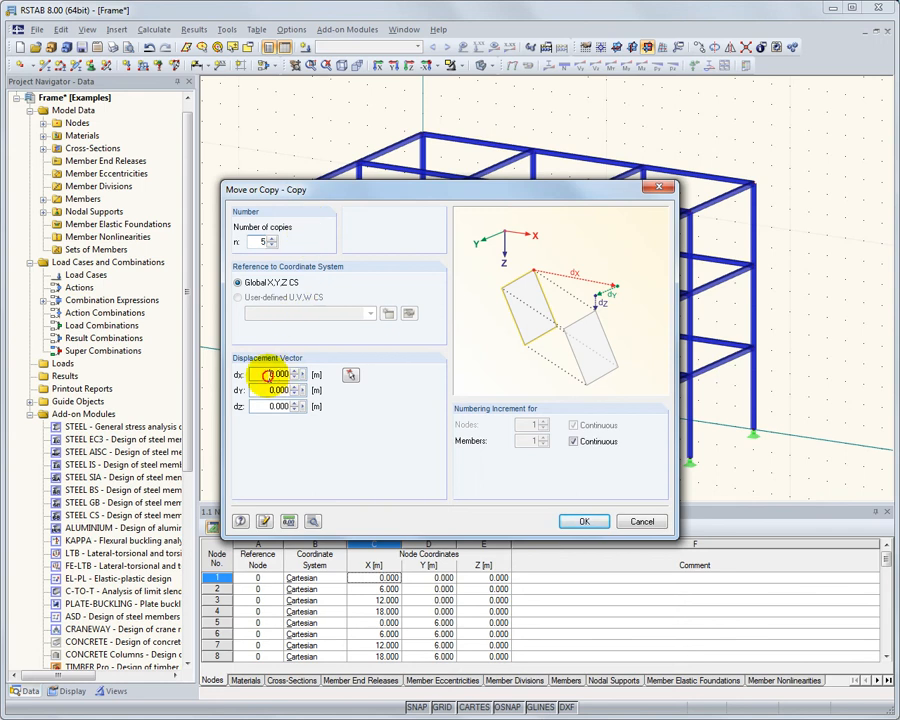
type("1")
left_click(593, 521)
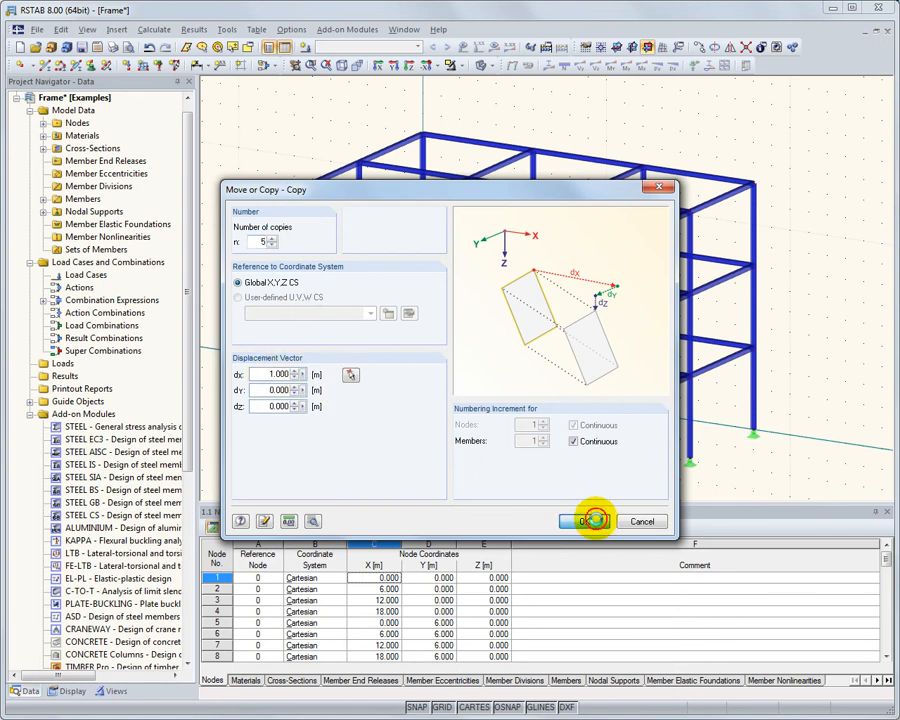
Start generating member loads from area loads via plane and describe load case 1 as Self-weight
scroll(358, 348, "up", 4)
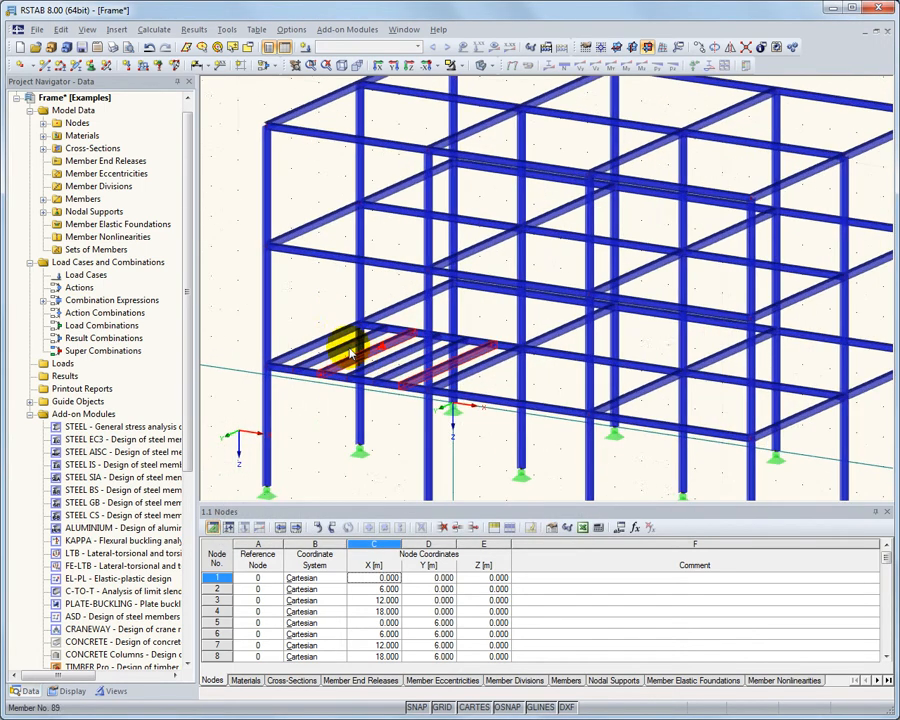
left_click(227, 30)
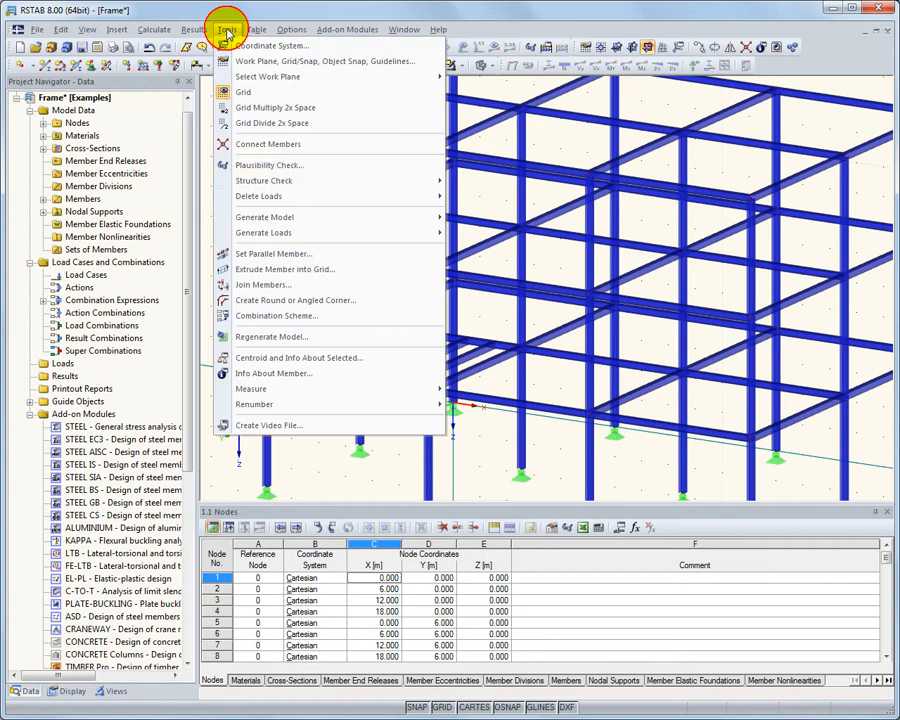
mouse_move(305, 243)
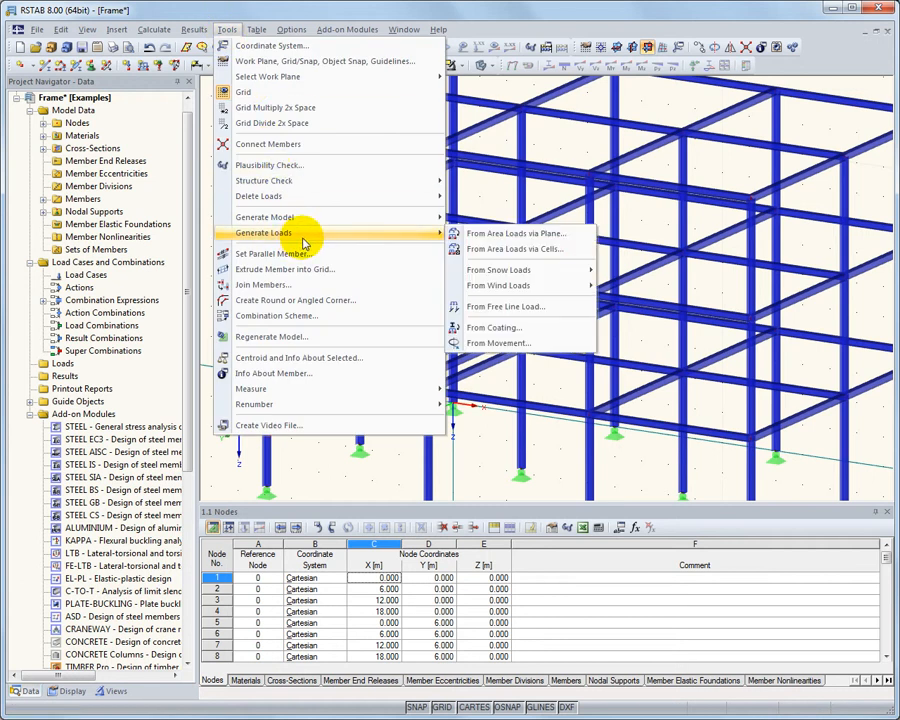
left_click(577, 236)
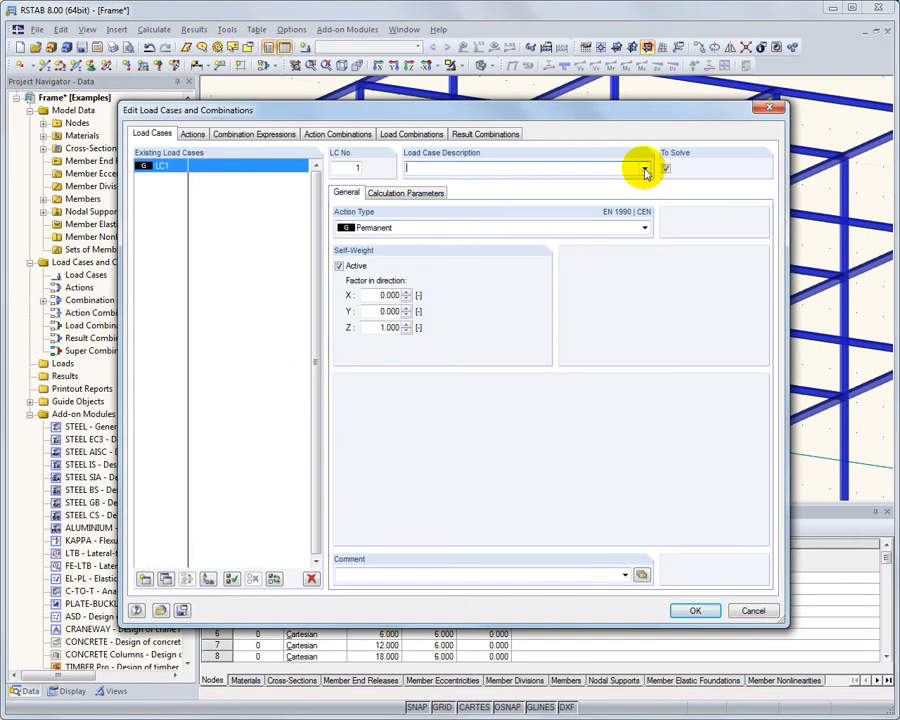
left_click(645, 170)
left_click(630, 178)
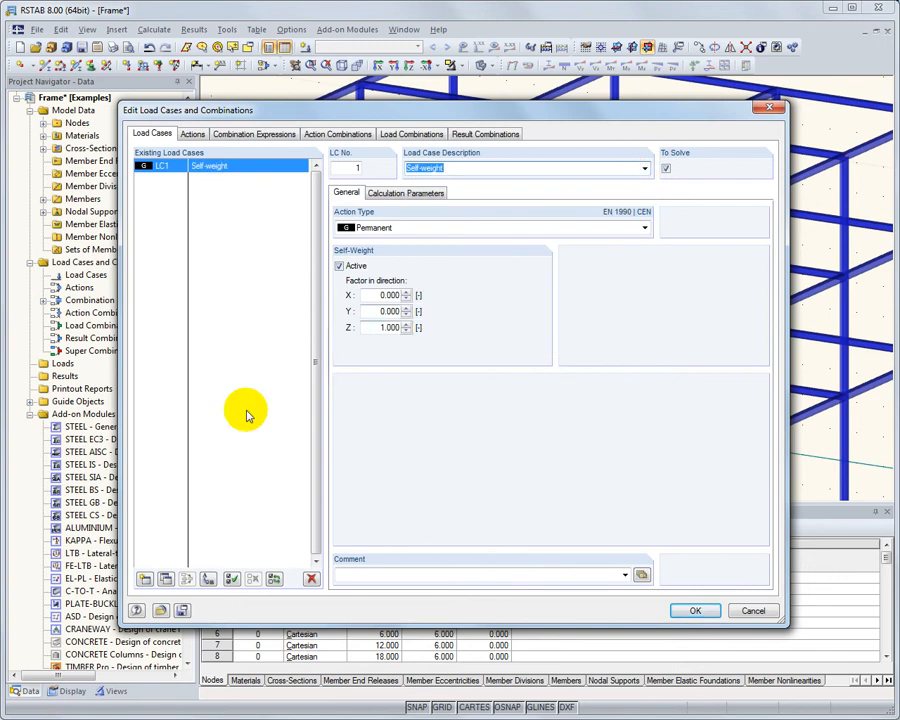
Add load case 2 with the description Imposed load and accept the load case definitions
left_click(145, 579)
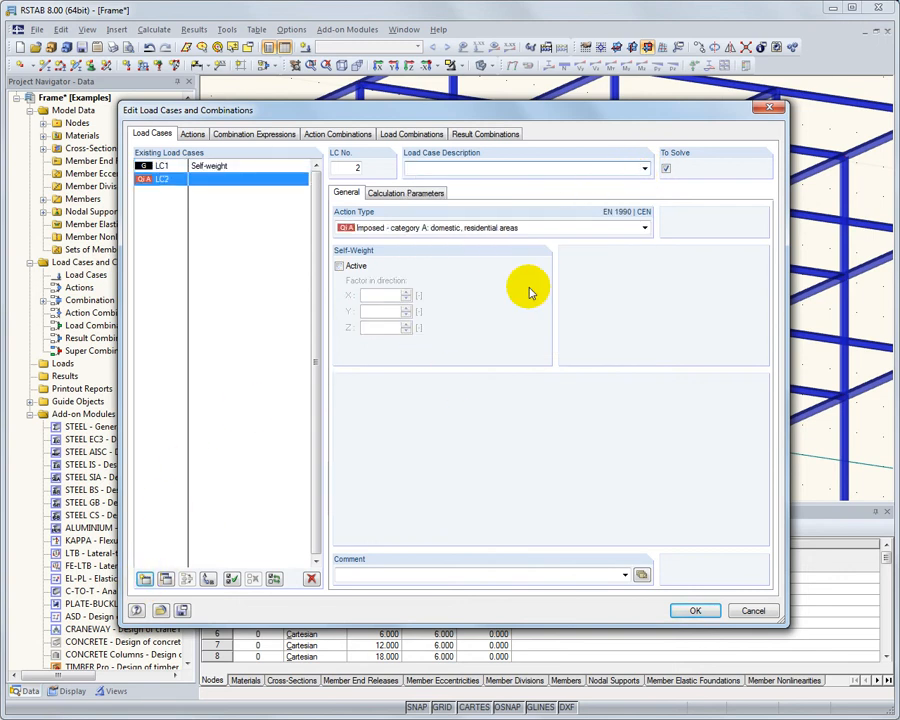
left_click(644, 168)
left_click(643, 198)
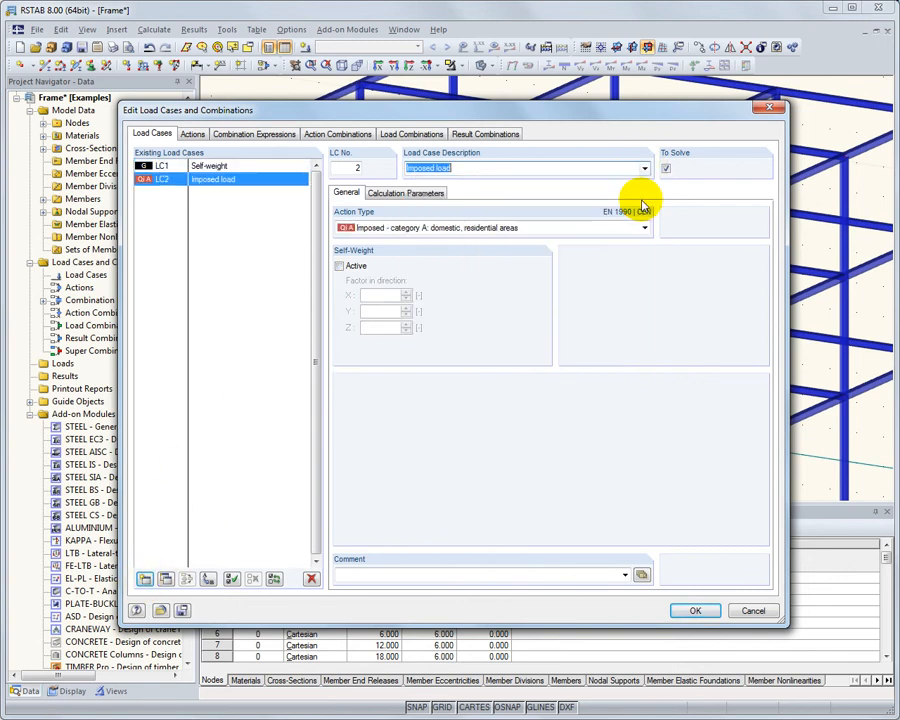
left_click(697, 611)
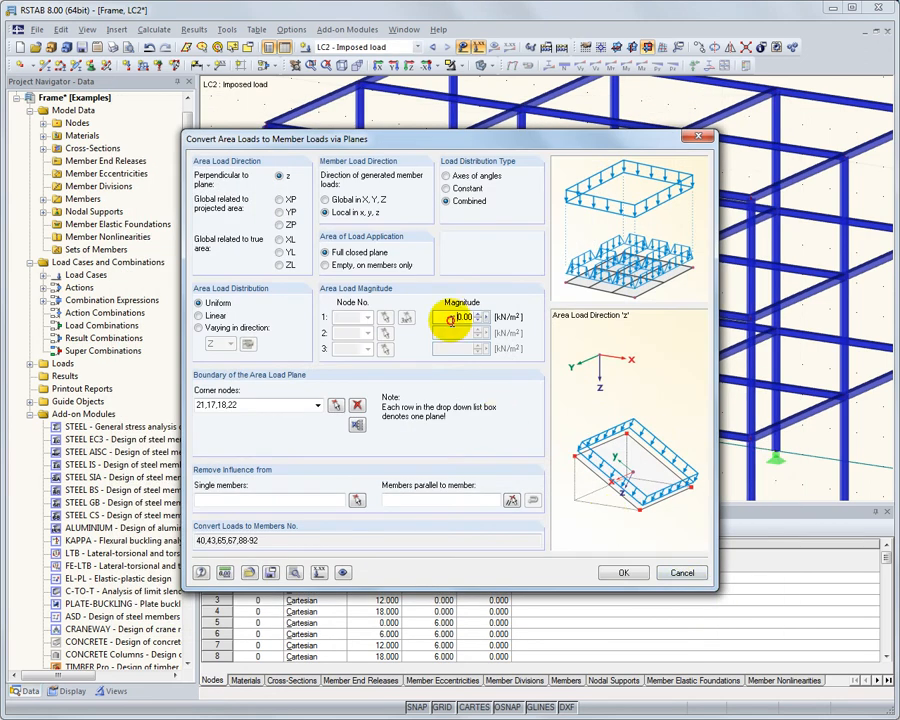
Set the area load to 2.5 kN/m² and define its plane by the four corner nodes of the bay with the copied beams
left_click_drag(450, 320, 507, 321)
type("2.5")
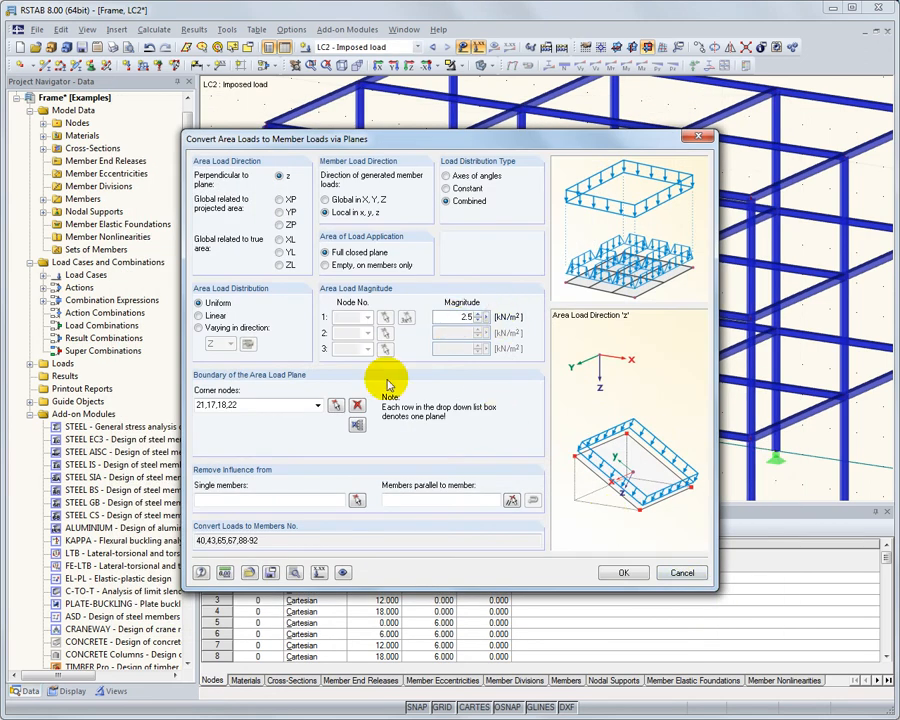
left_click(336, 405)
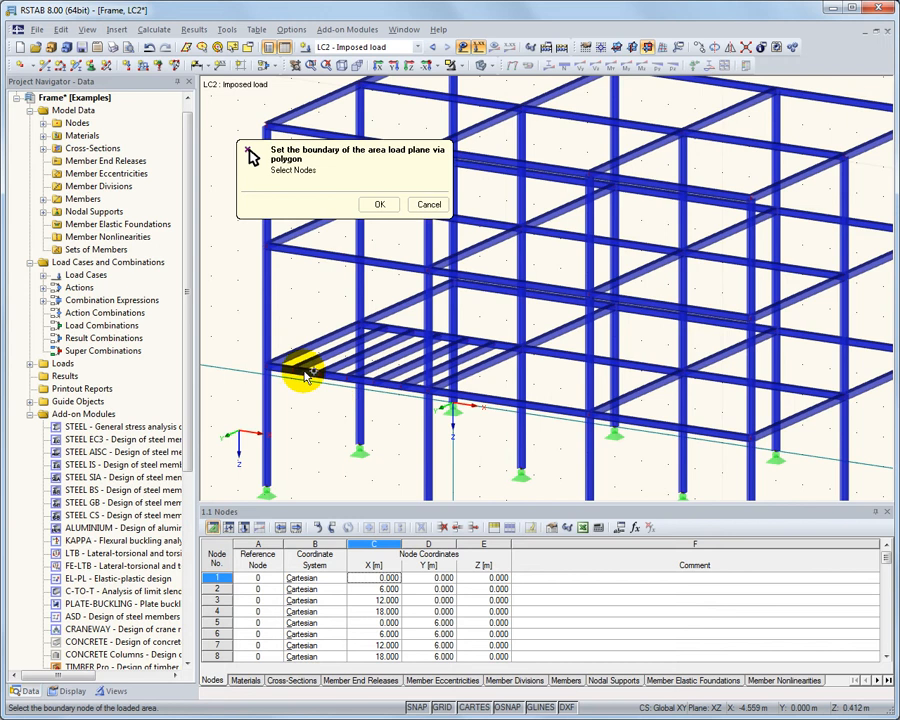
left_click(270, 364)
left_click(361, 323)
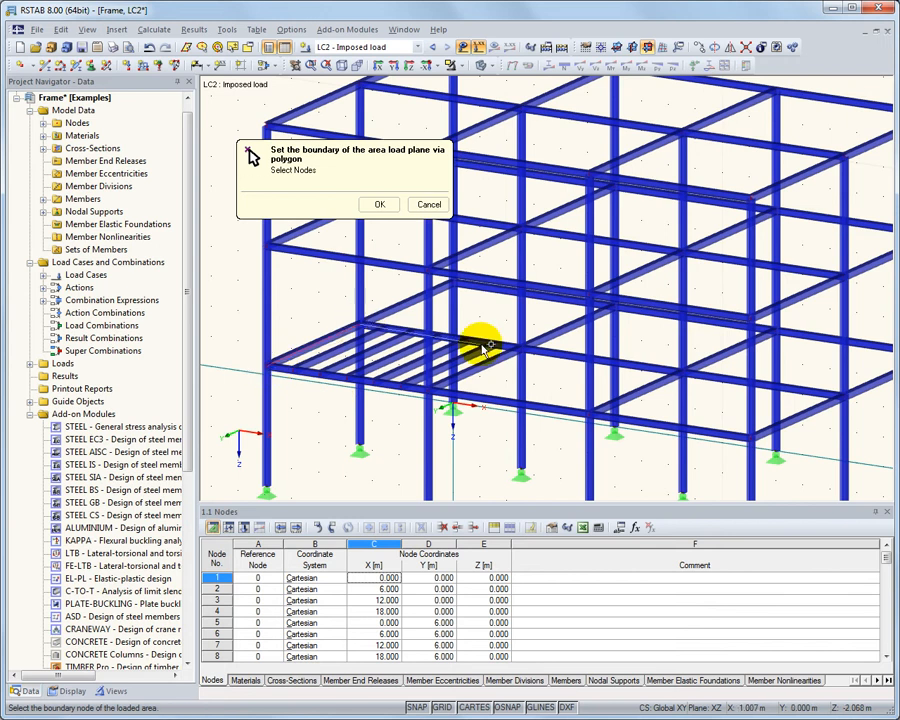
left_click(520, 347)
left_click(427, 398)
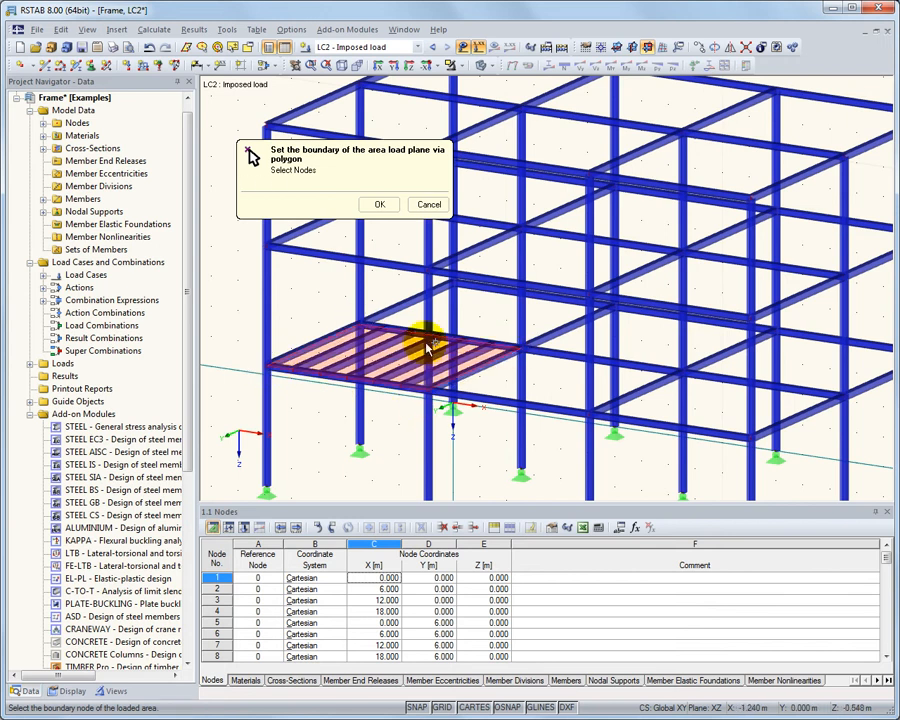
left_click(377, 204)
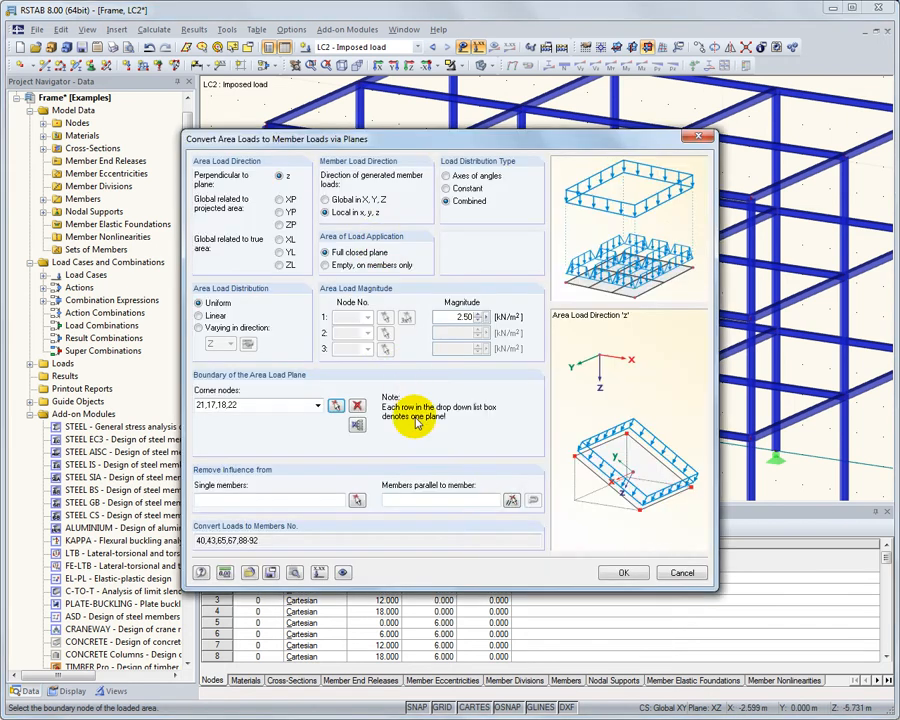
Generate the member loads without influence from members parallel to the bay's X-direction girder, and disconnect the generated load into stand-alone loads
left_click(511, 499)
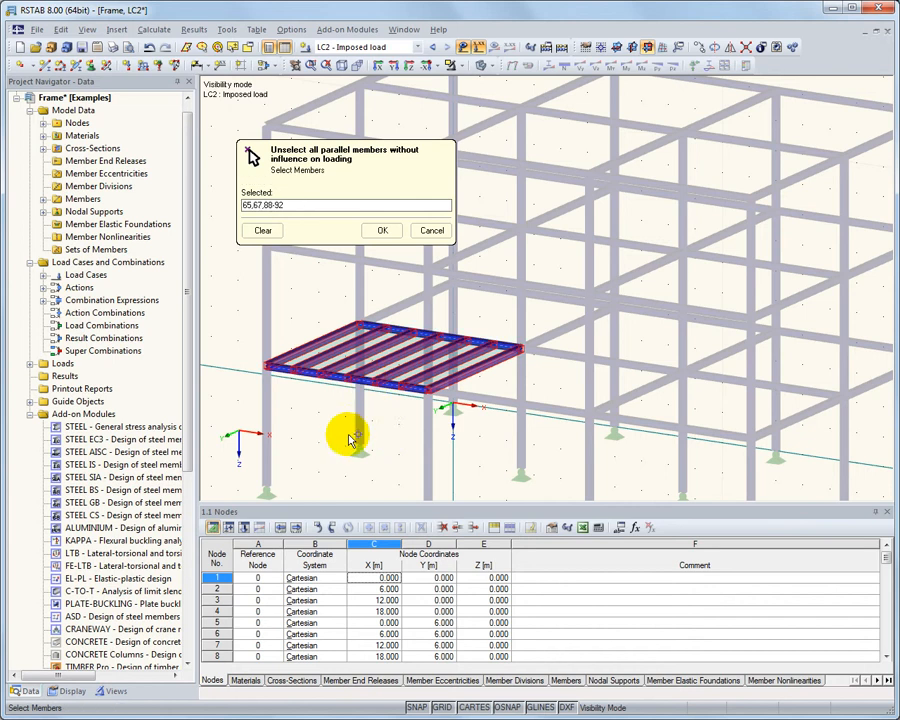
left_click(384, 230)
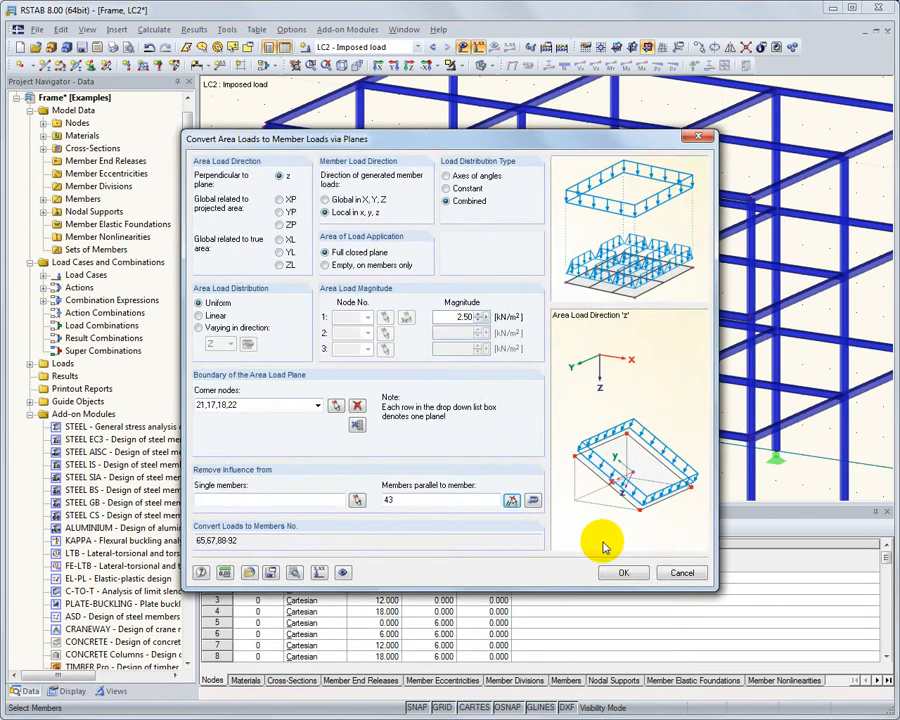
left_click(623, 572)
left_click(598, 481)
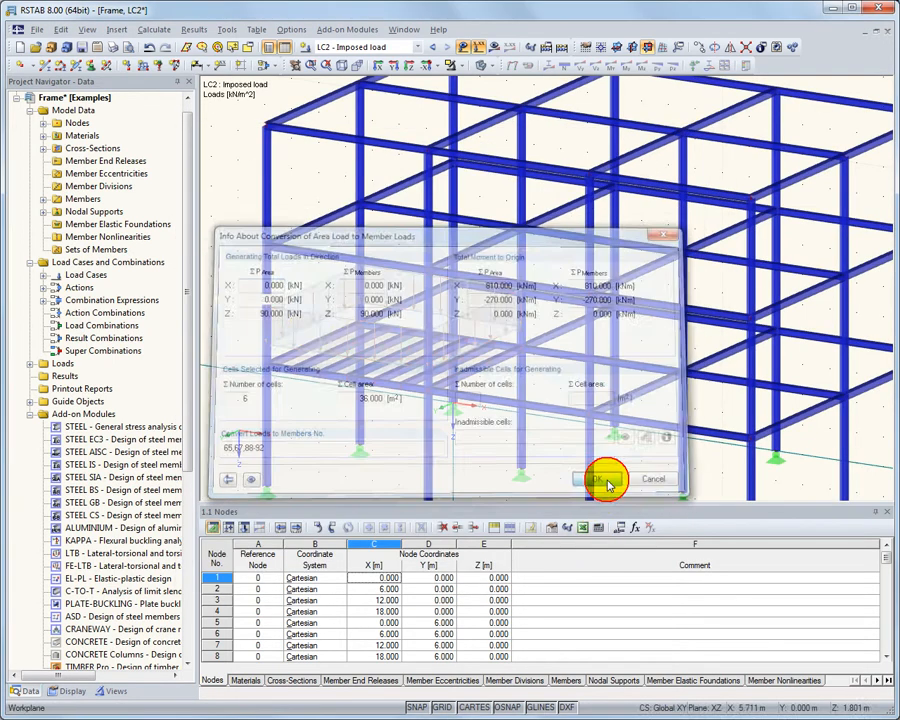
right_click(297, 331)
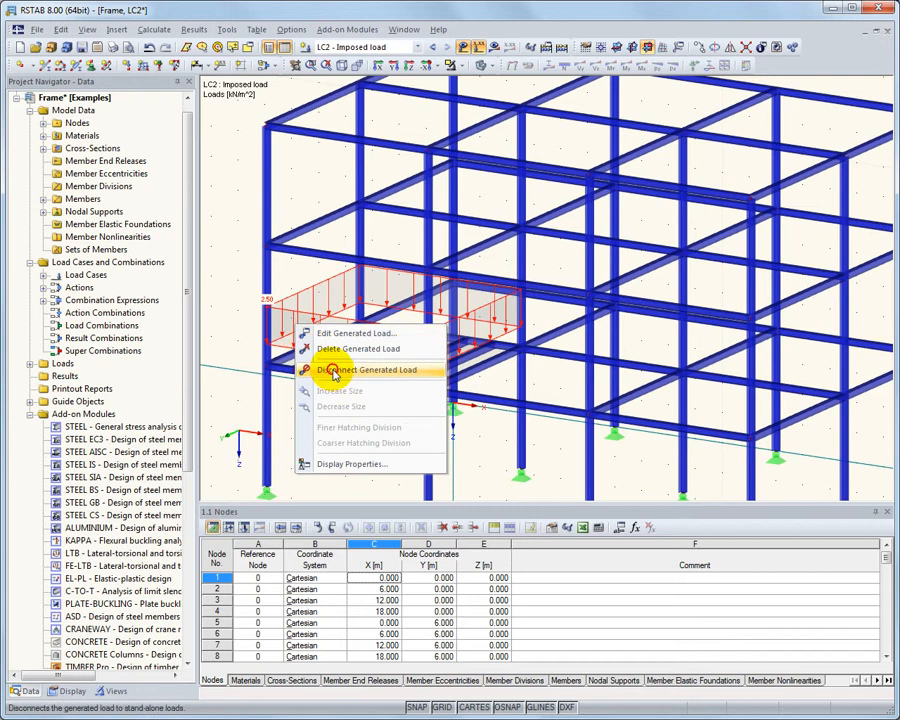
left_click(305, 369)
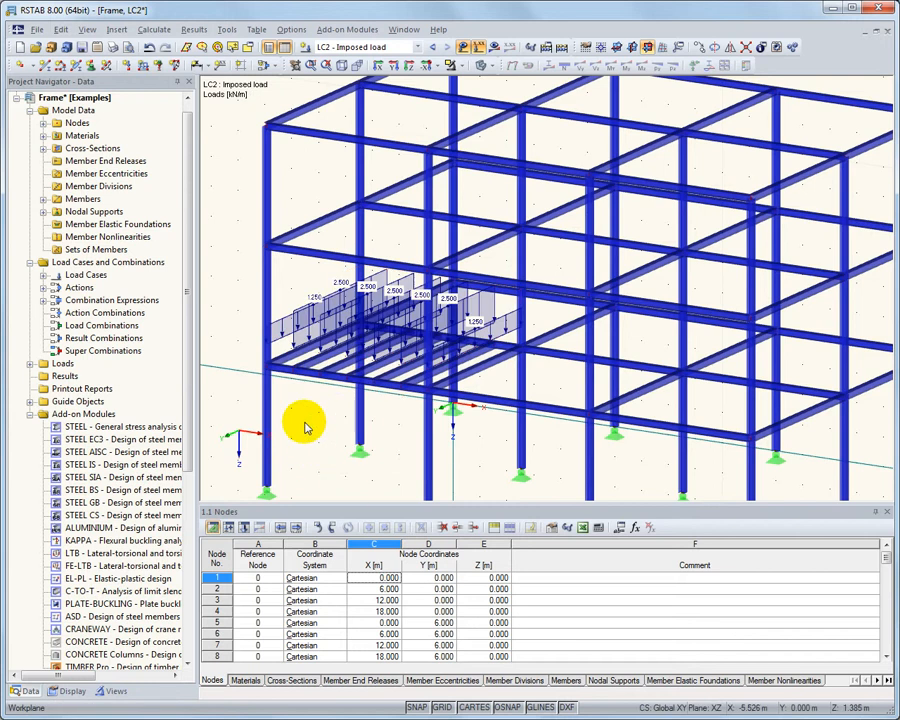
Add load case 3 with the description Snow and the action type Snow (H ≤ 1000 m a.s.l.)
left_click(262, 66)
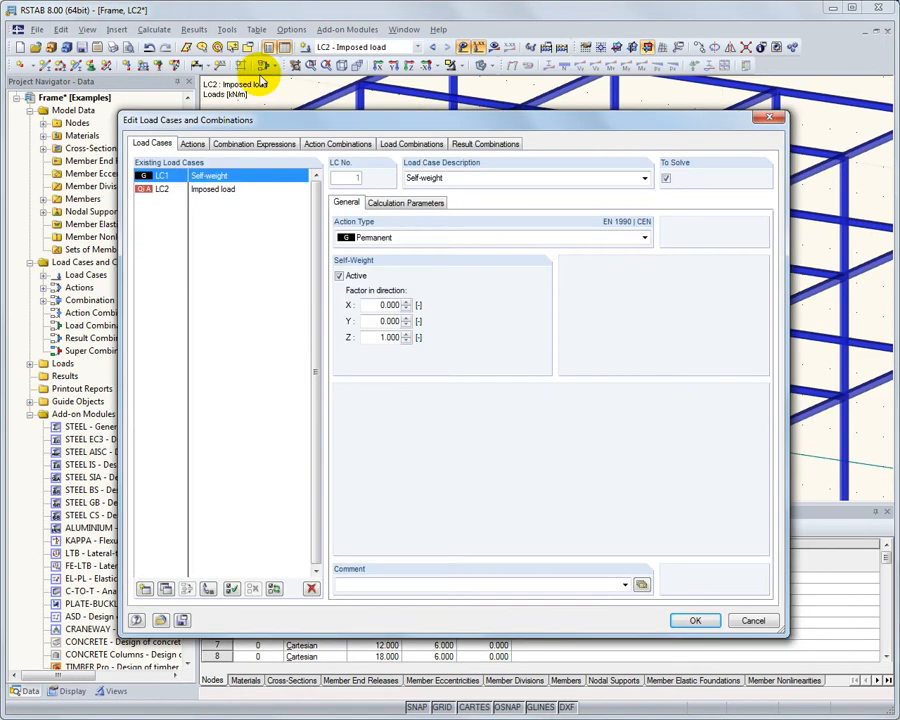
left_click(145, 589)
left_click(643, 178)
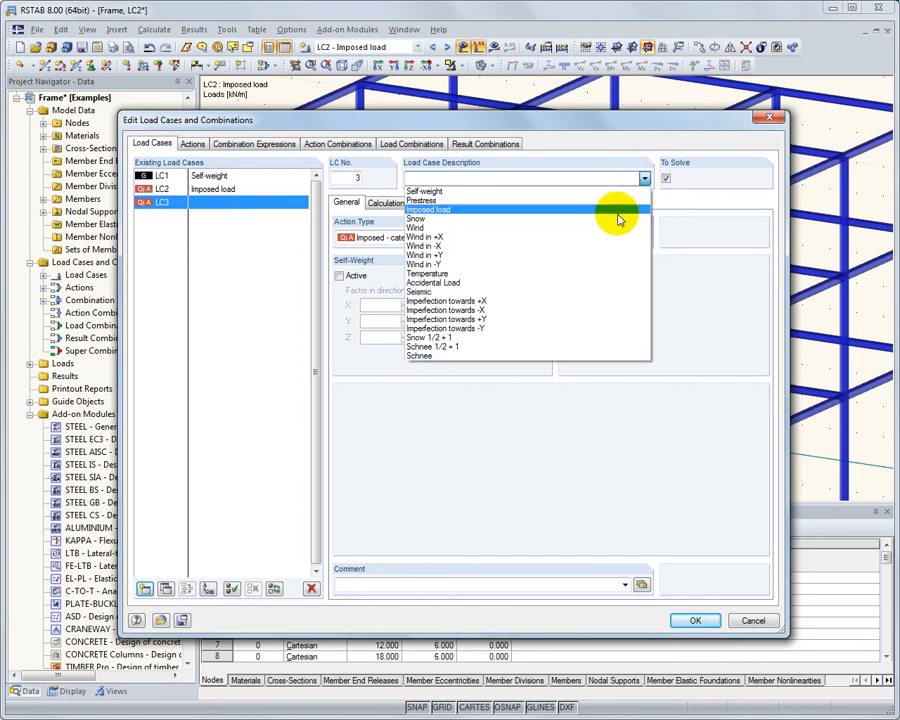
left_click(612, 220)
left_click(644, 237)
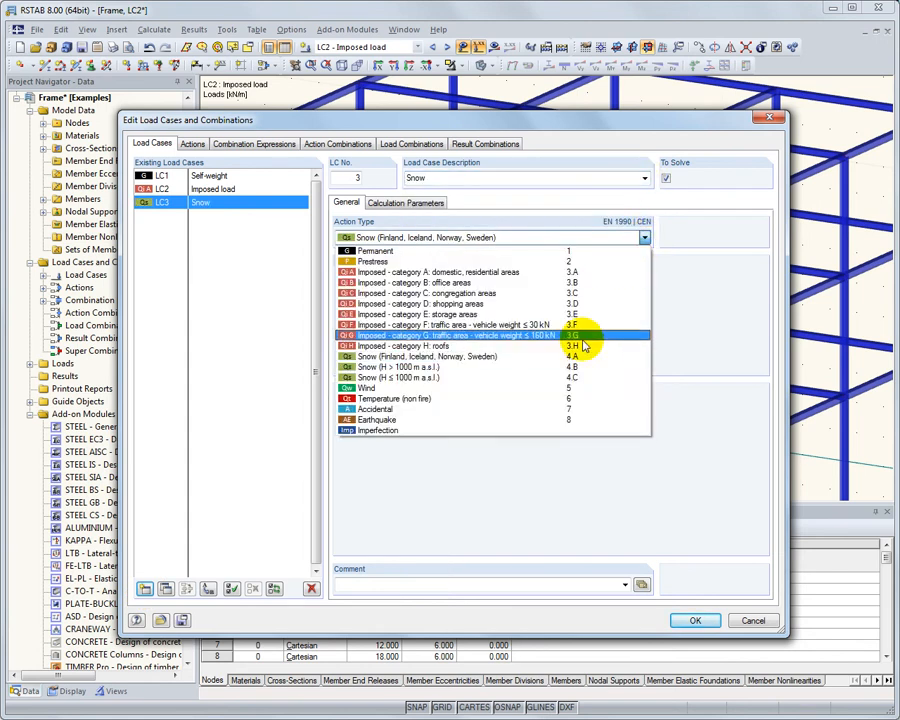
left_click(546, 383)
Add load case 4 with the description Wind
left_click(145, 589)
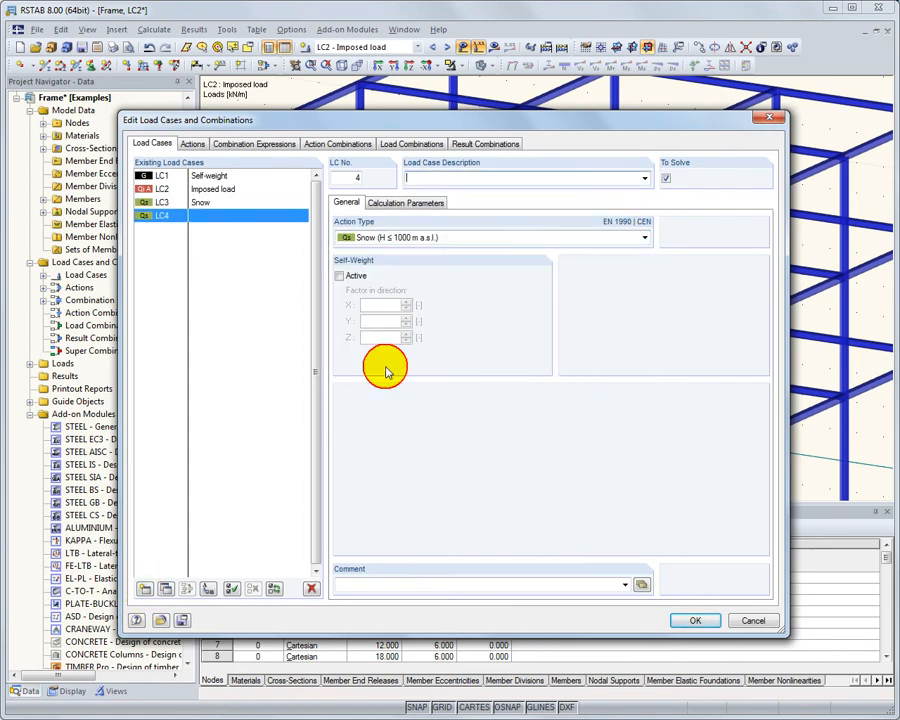
left_click(645, 178)
left_click(618, 224)
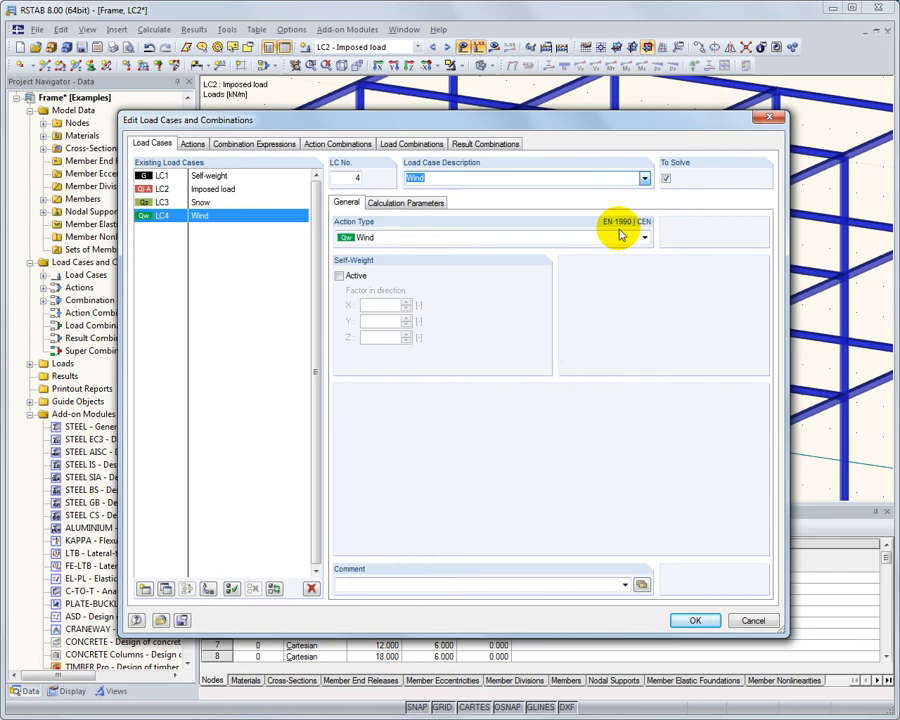
Review the Imposed, Snow and Wind actions and the load cases assigned to them
left_click(200, 146)
left_click(238, 189)
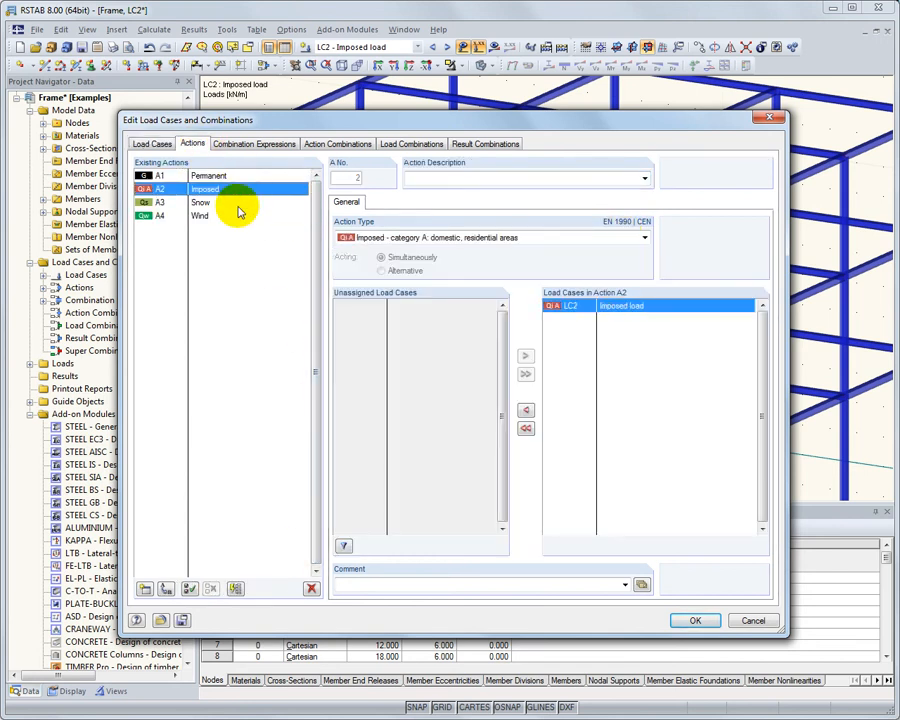
left_click(237, 203)
left_click(238, 217)
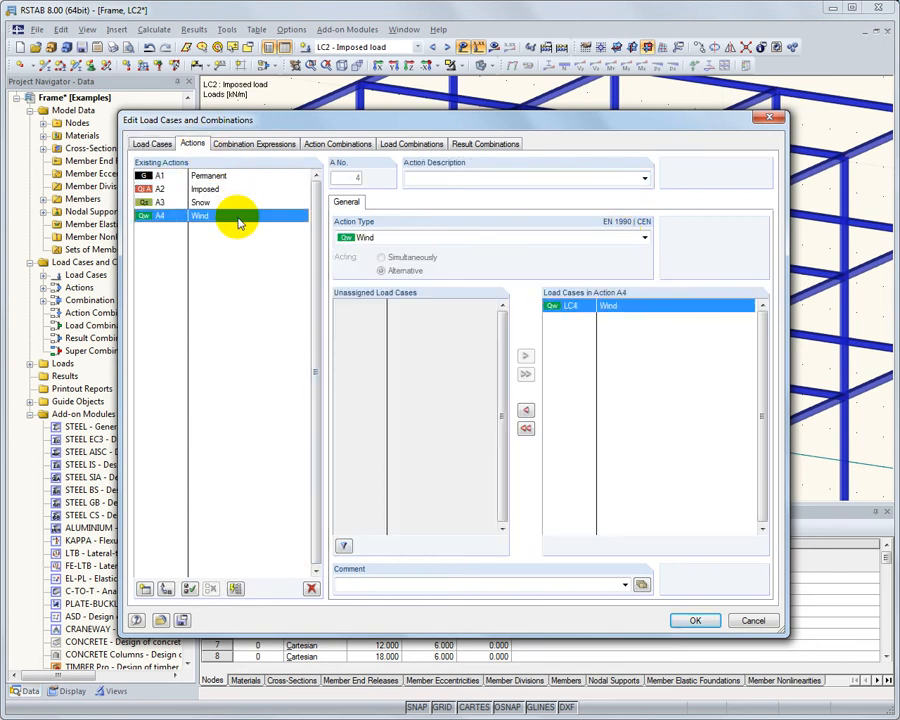
Generate the action and load combinations from the combination expressions, and accept them with CO7 (1.35*LC1 + 1.05*LC2 + 1.5*LC3) as the current combination
left_click(256, 145)
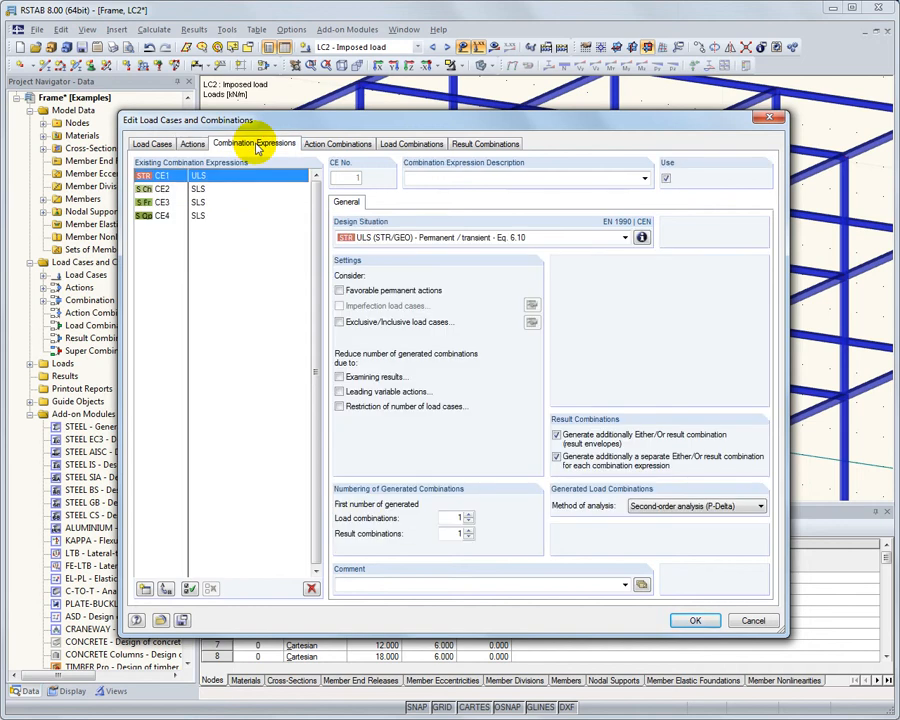
left_click(347, 144)
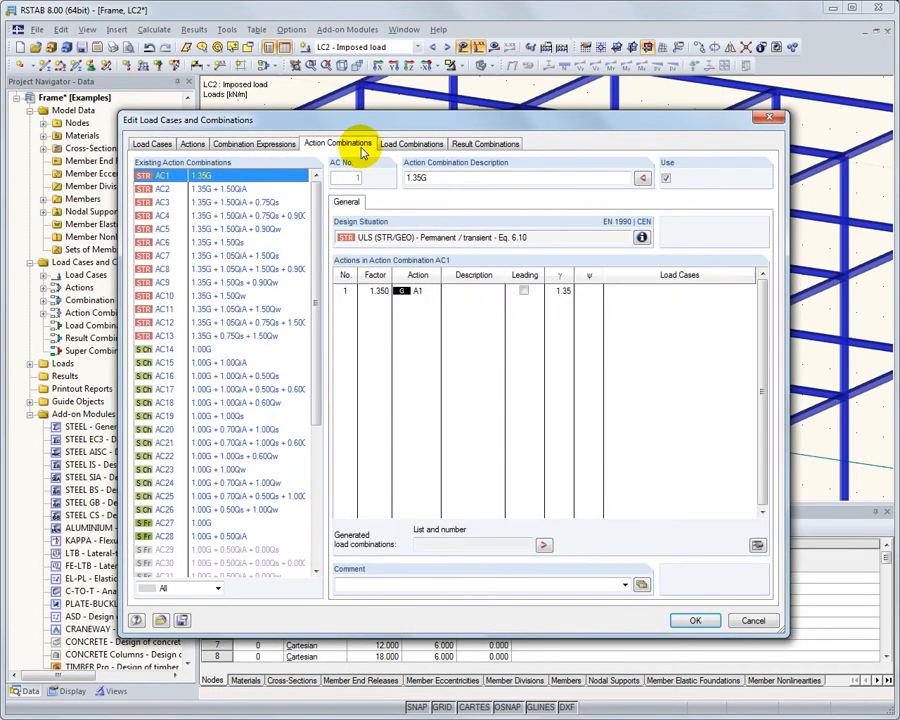
left_click(409, 144)
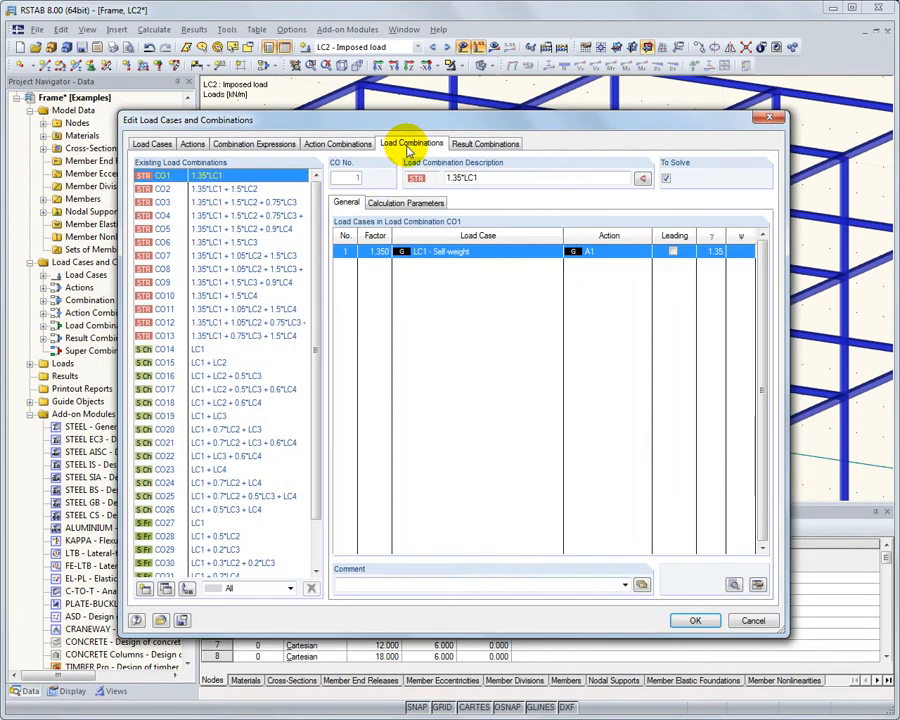
left_click(278, 257)
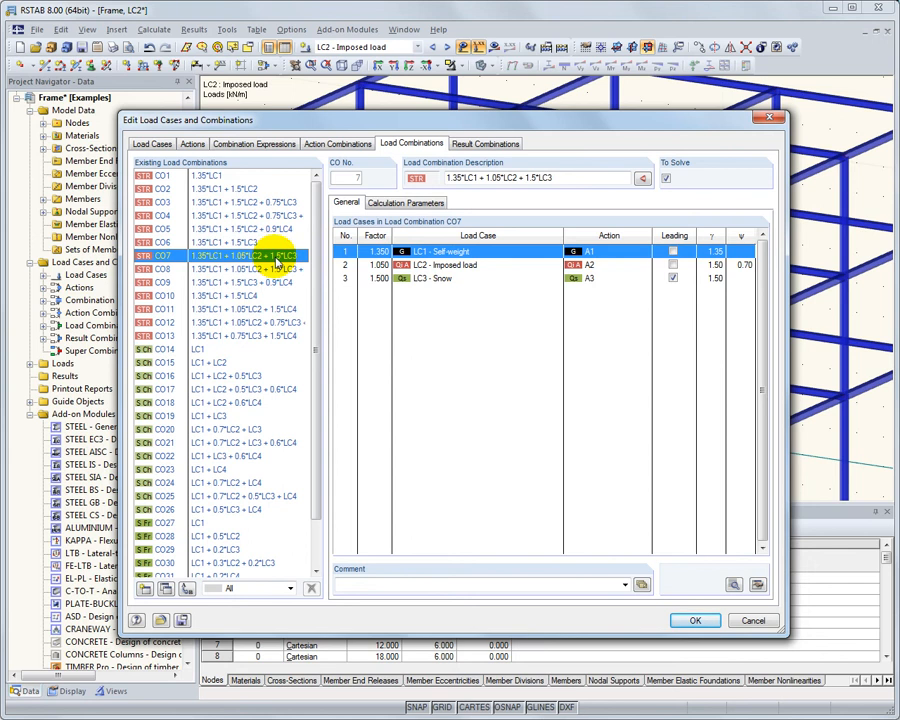
left_click(708, 620)
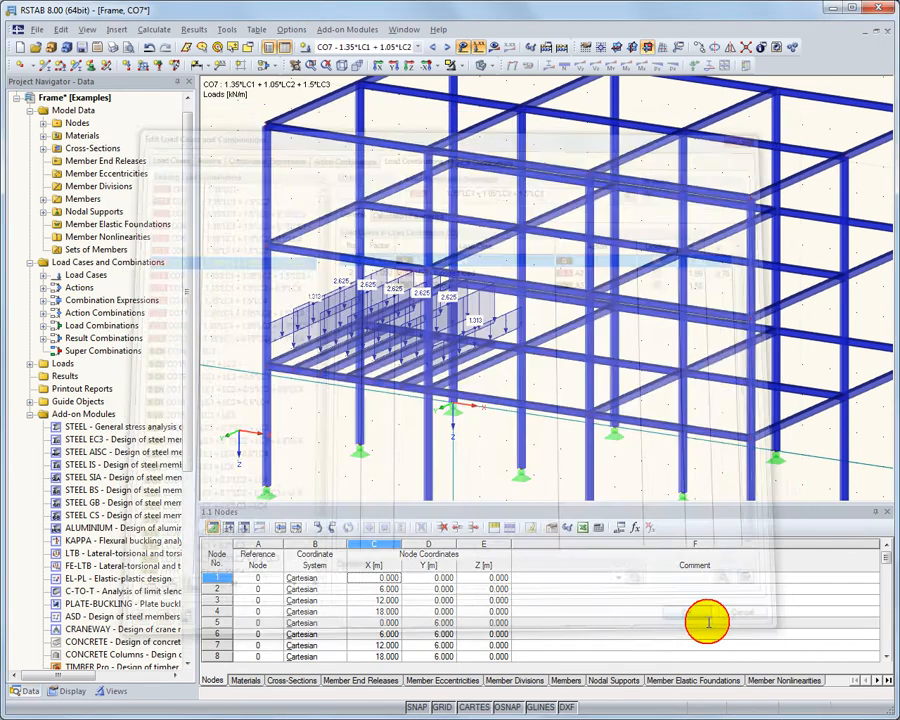
Select the five copied floor beams of the loaded bay and open them together for editing
right_click(314, 366)
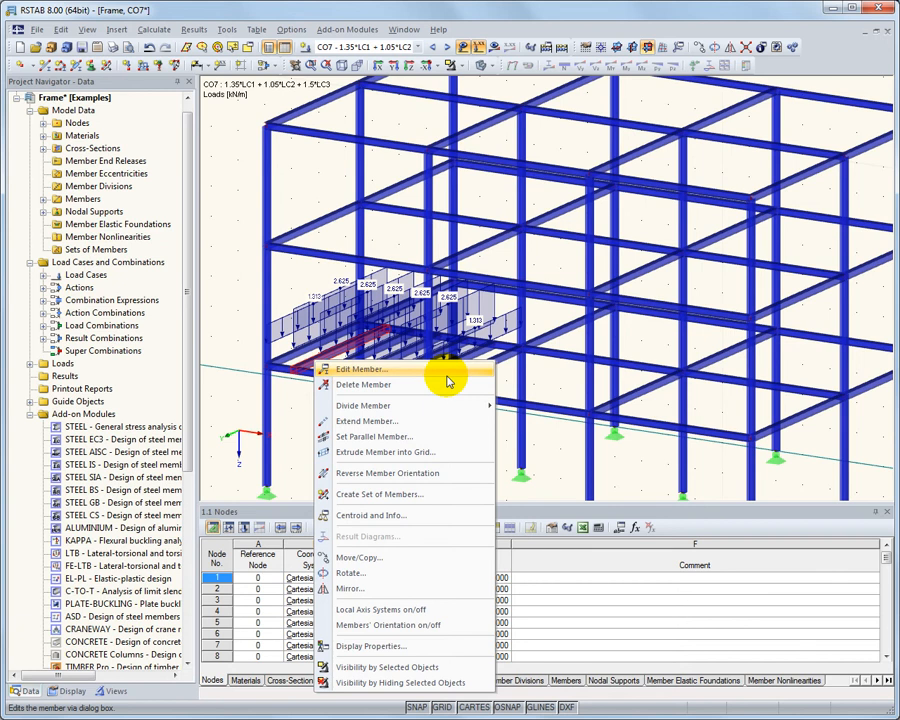
left_click(295, 391)
middle_click_drag(300, 395, 343, 462, "ctrl")
left_click_drag(343, 462, 484, 357)
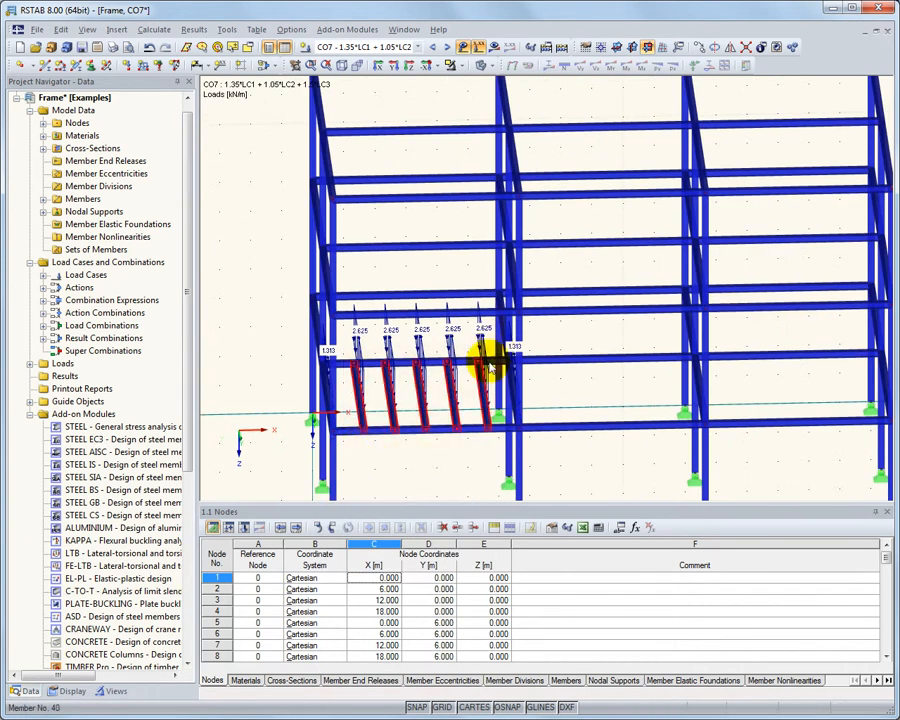
right_click(424, 431)
mouse_move(464, 436)
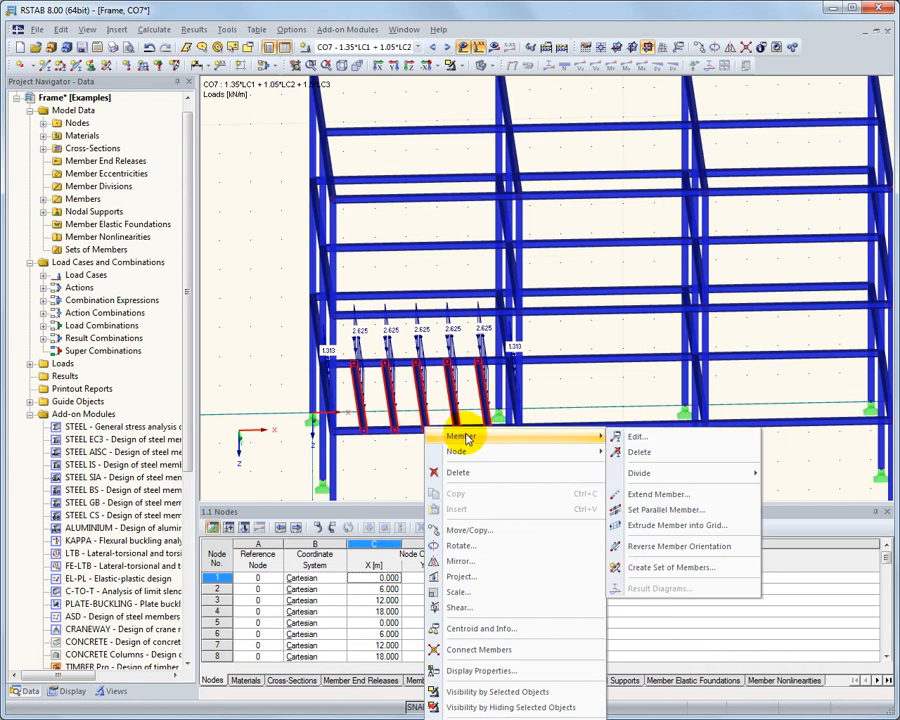
left_click(638, 437)
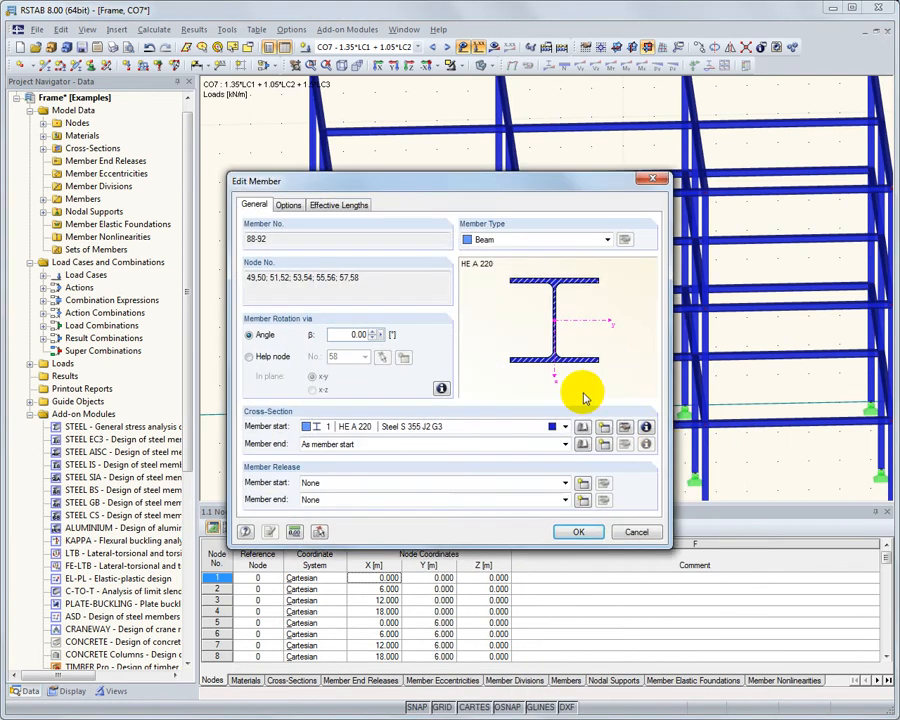
Assign a new IPE 160 cross-section from the Euronorm 19-57 table to the five floor beams
left_click(603, 426)
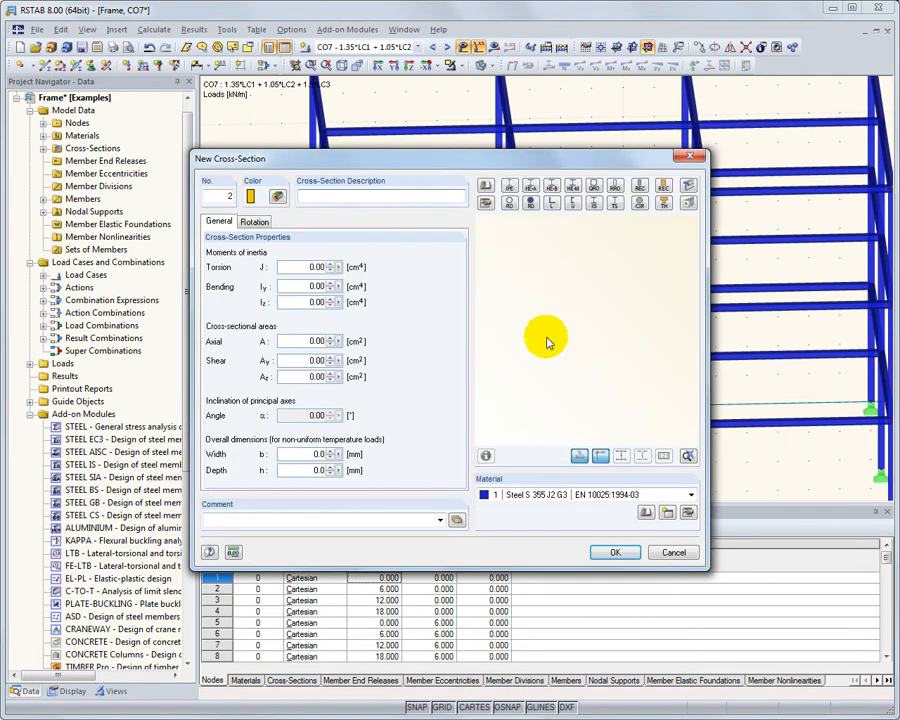
left_click(509, 190)
left_click(223, 357)
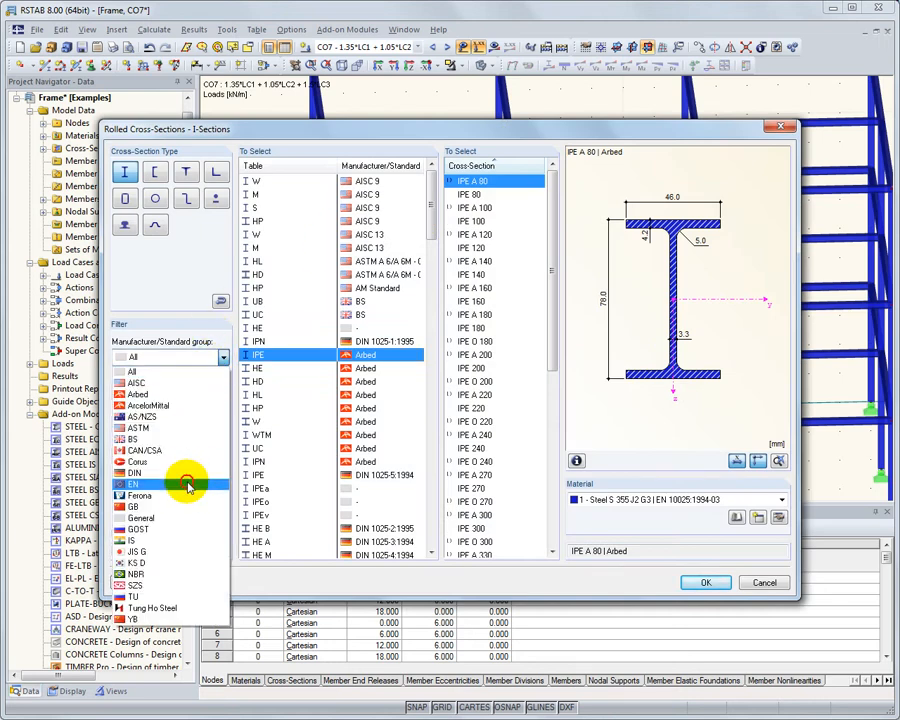
left_click(187, 484)
left_click(282, 221)
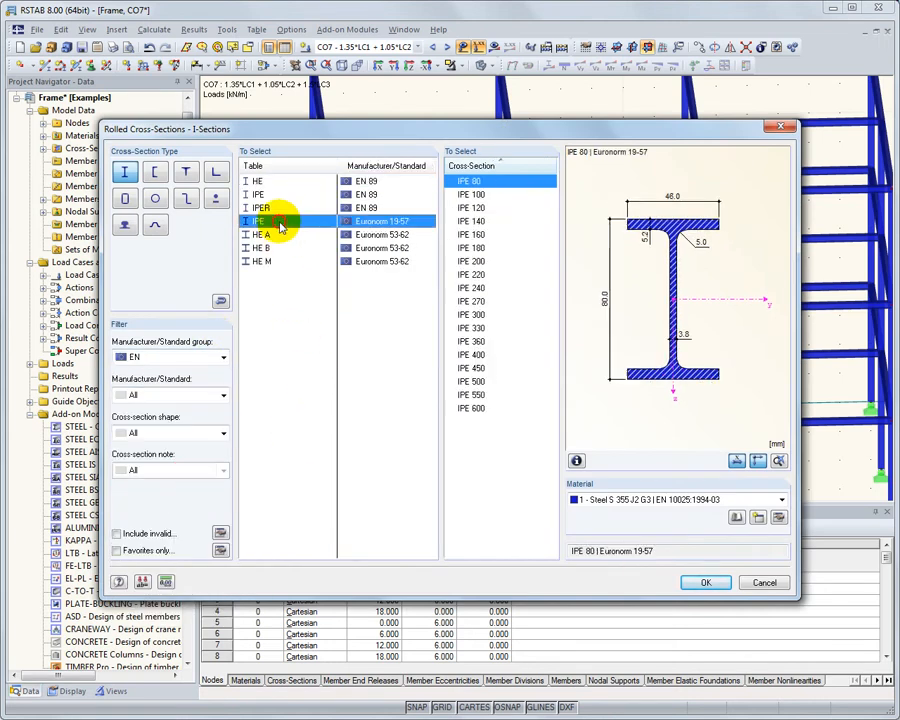
left_click(495, 234)
left_click(714, 590)
left_click(618, 543)
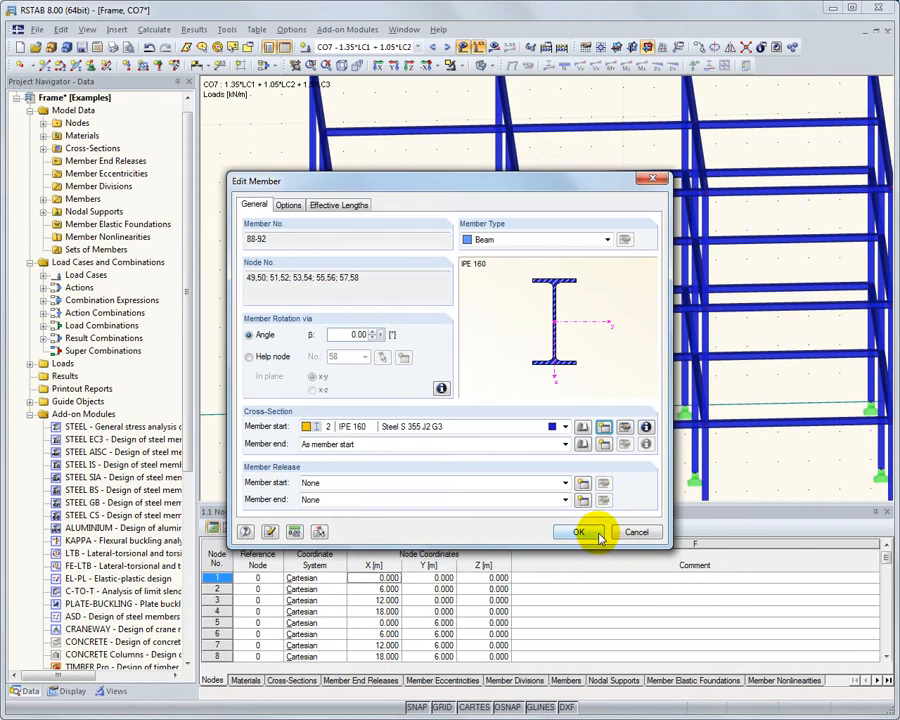
Create a member end release for My and Mz and apply it to both the start and end of the five floor beams
left_click(583, 483)
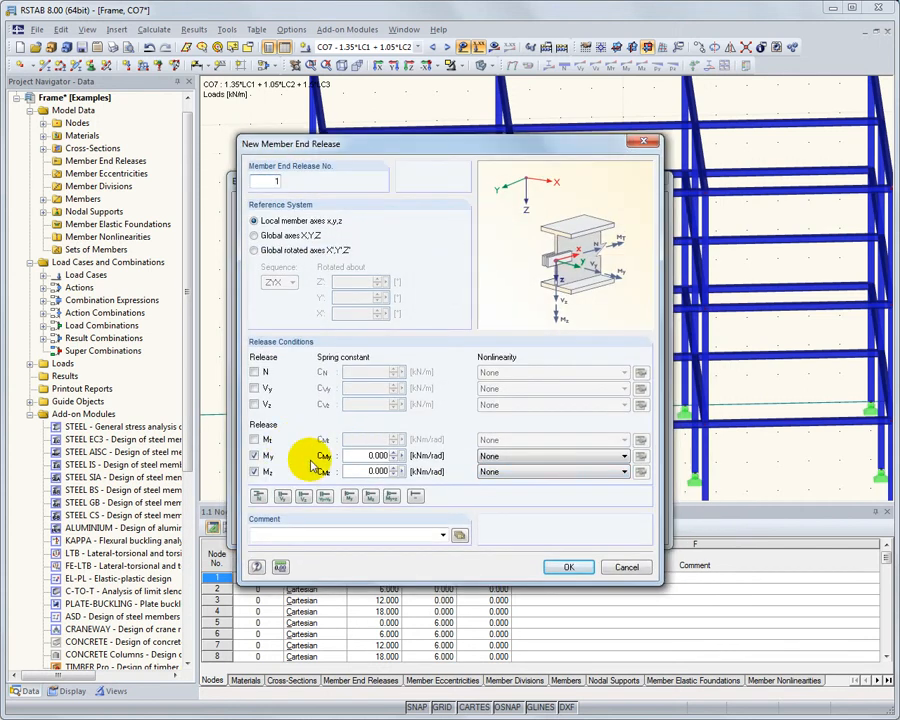
left_click(569, 568)
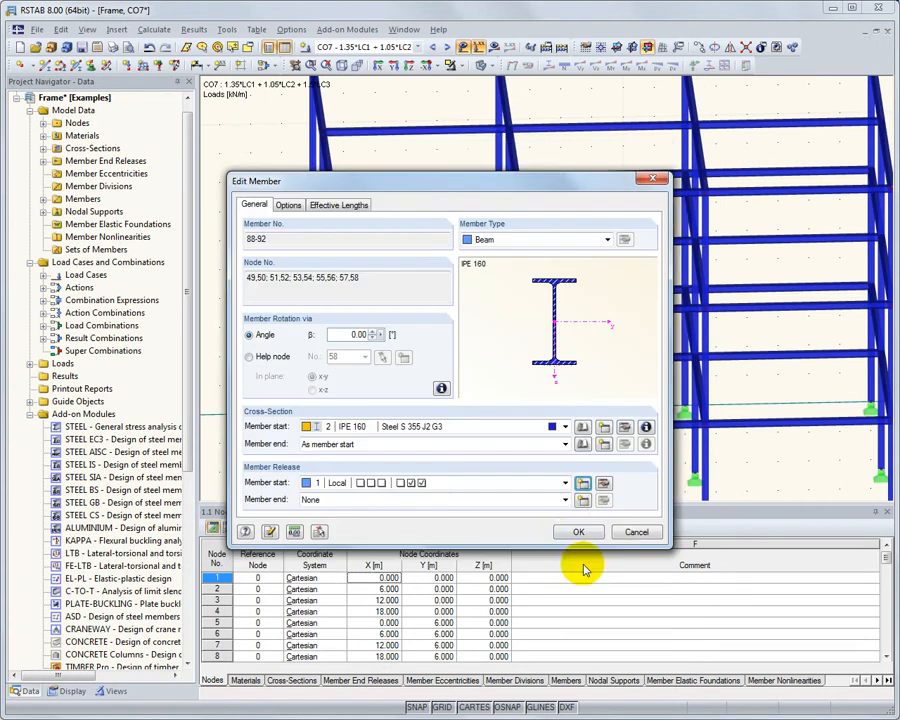
left_click(565, 499)
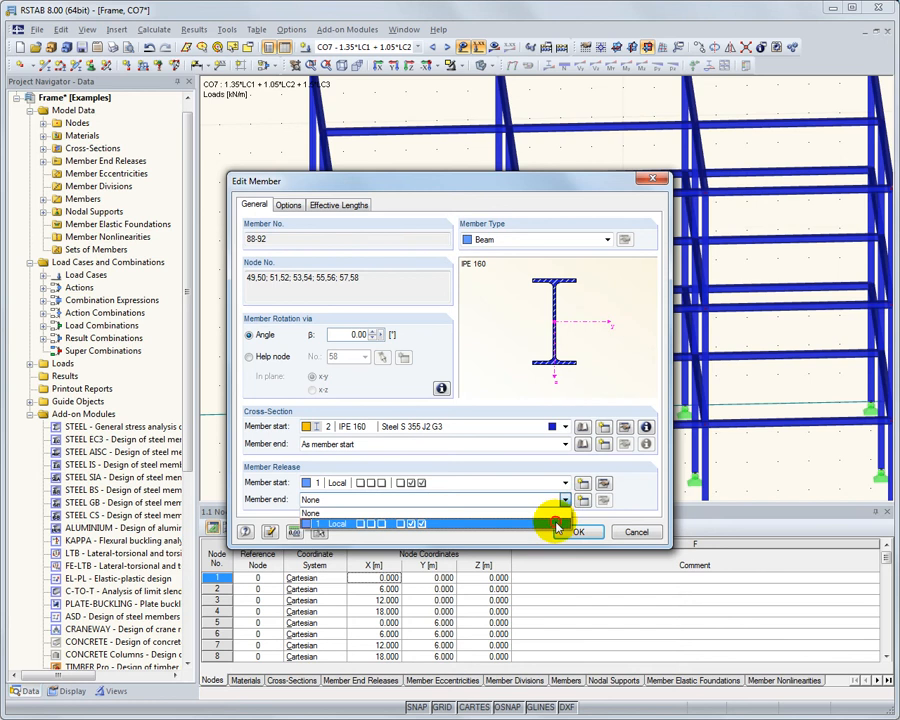
left_click(558, 524)
left_click(590, 532)
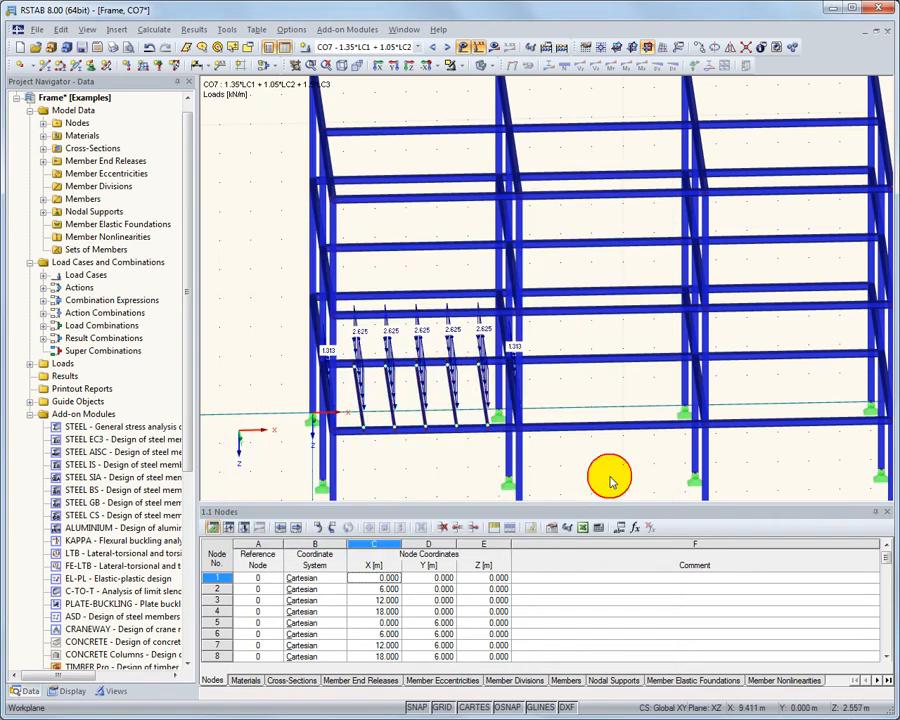
Select all columns with a special selection of members parallel to column member 26, and display only the selected columns
middle_click_drag(623, 469, 507, 474, "ctrl")
scroll(507, 474, "down", 3)
middle_click_drag(568, 460, 502, 406)
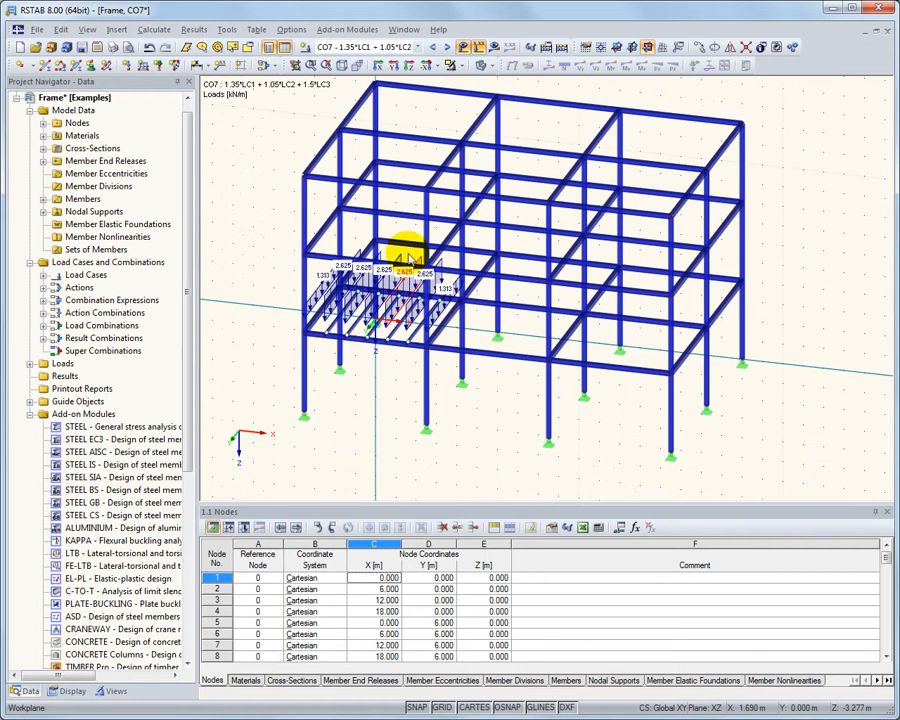
left_click(248, 52)
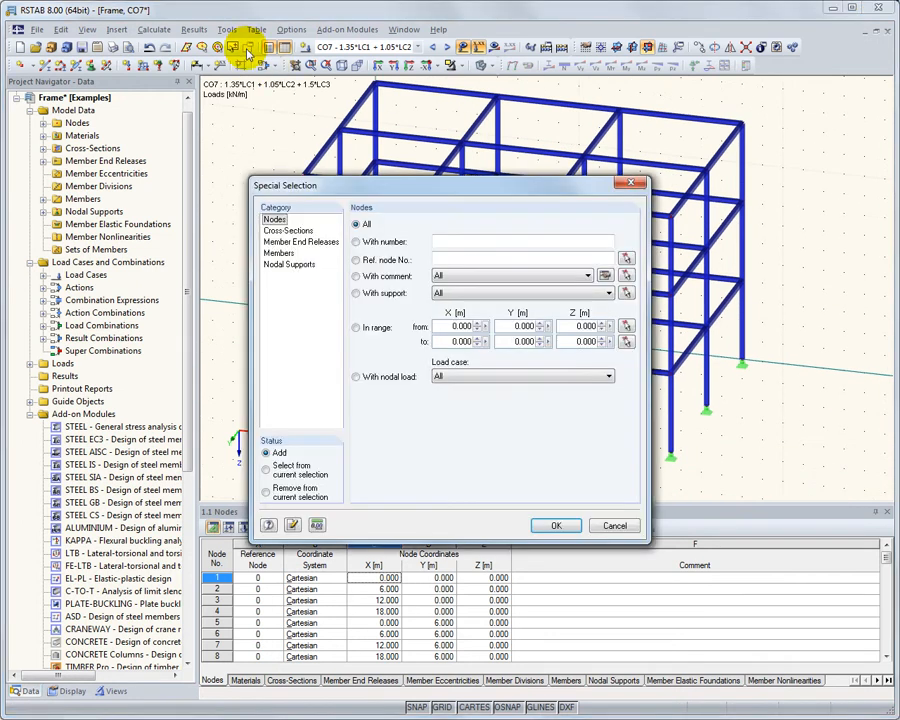
left_click(280, 253)
left_click(356, 396)
left_click(469, 395)
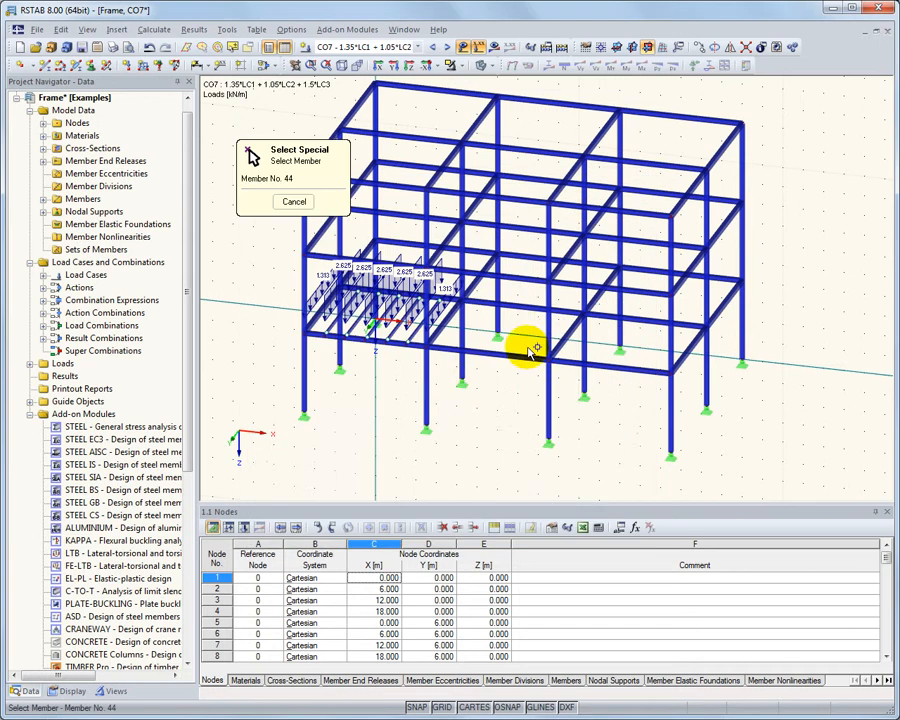
left_click(546, 312)
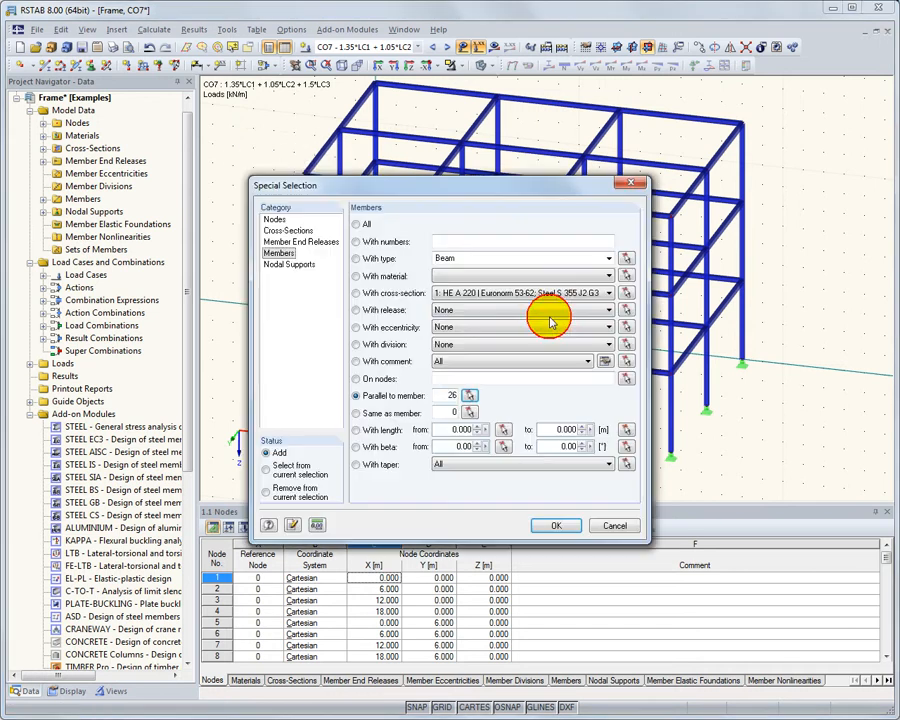
left_click(557, 527)
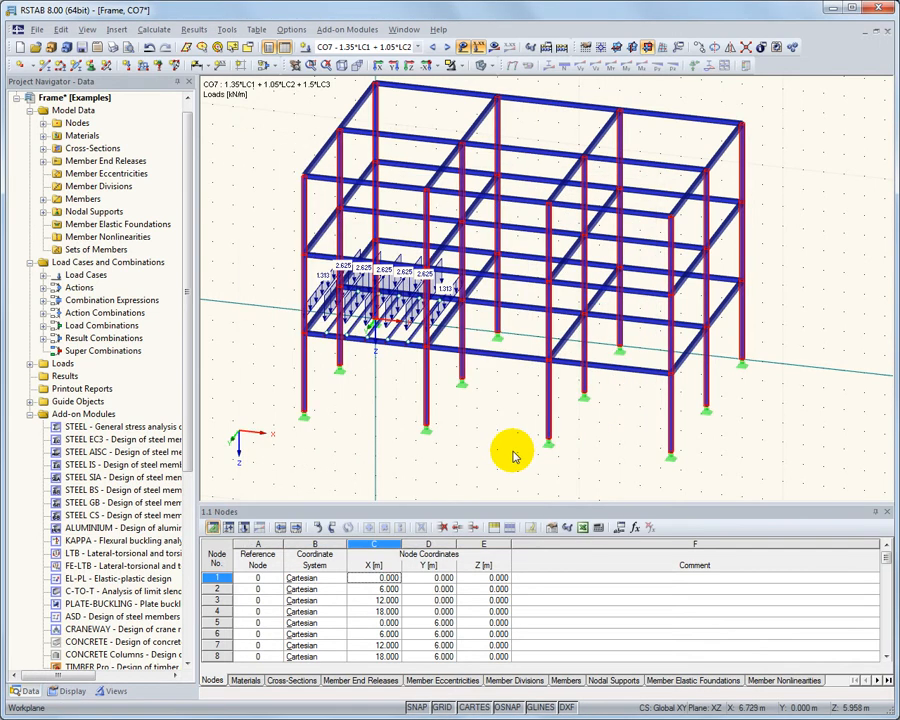
left_click(459, 66)
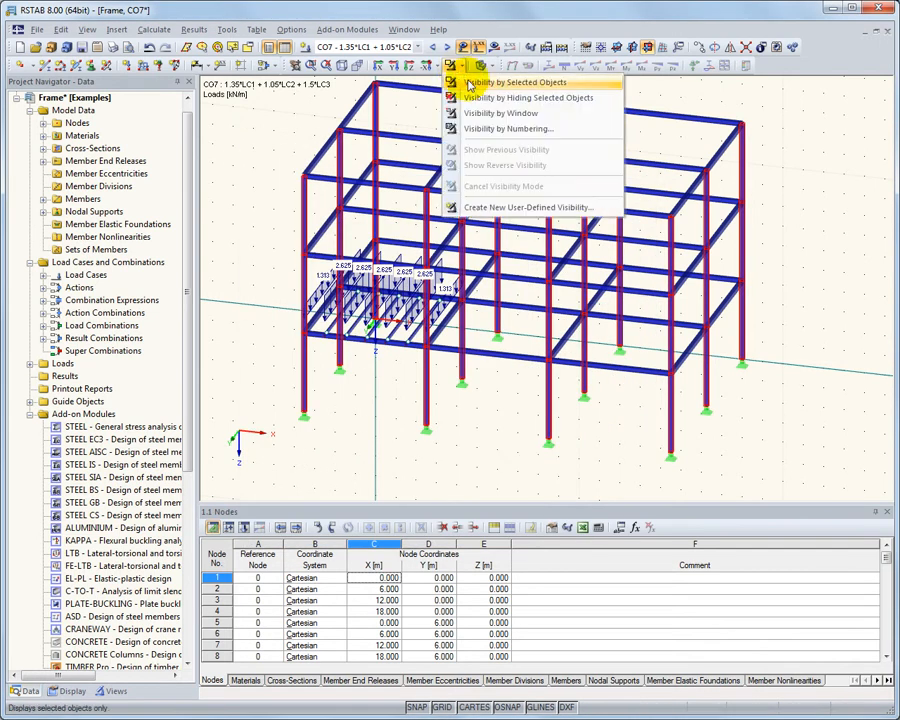
left_click(577, 84)
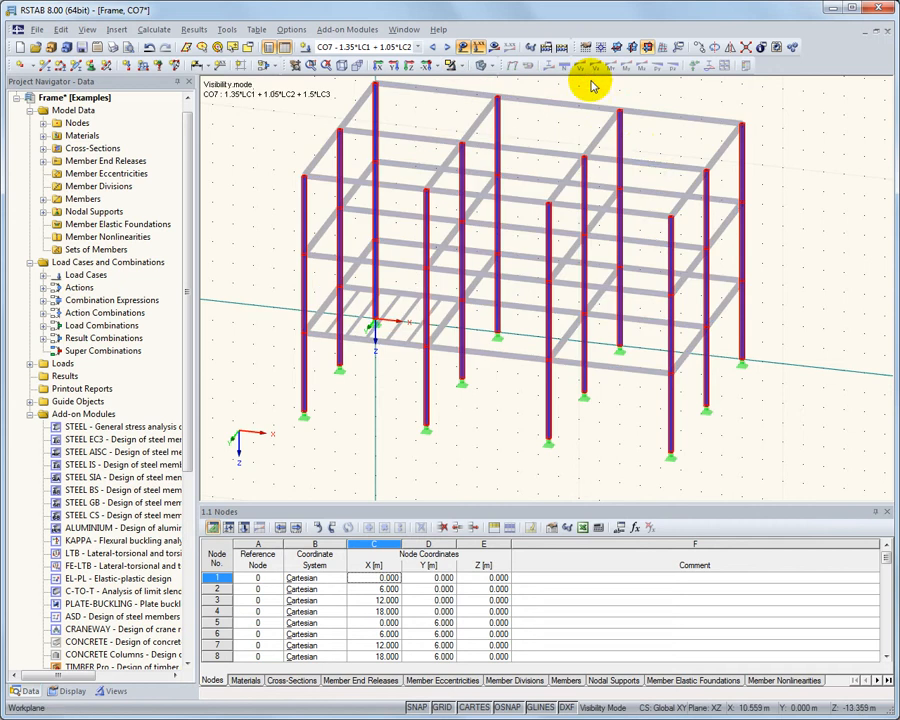
Assign a new HE B 240 cross-section from the Euronorm 53-62 table to all selected columns
right_click(498, 97)
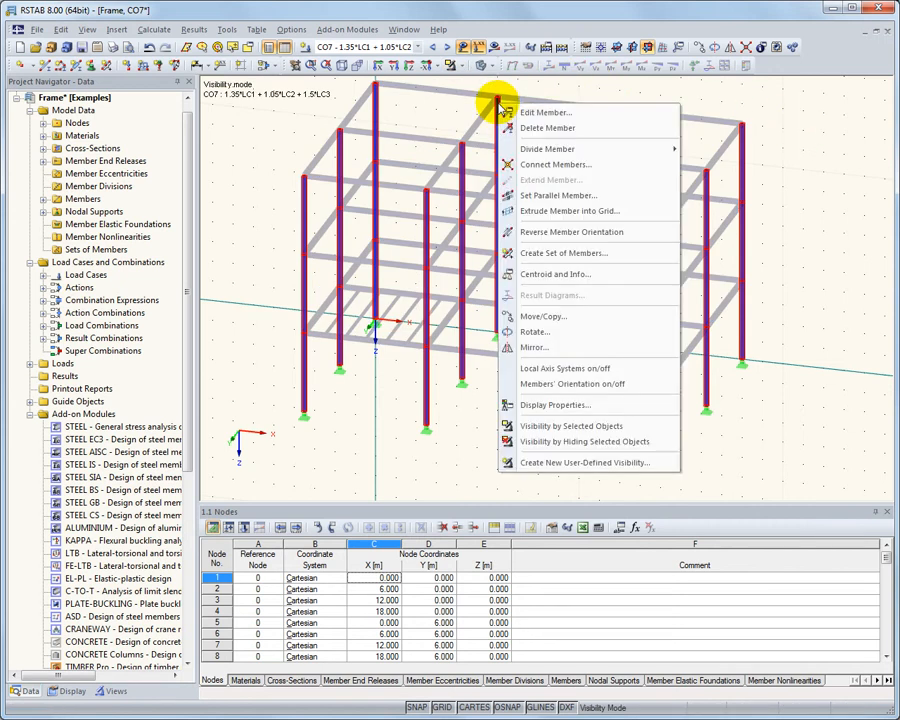
left_click(606, 118)
left_click(607, 427)
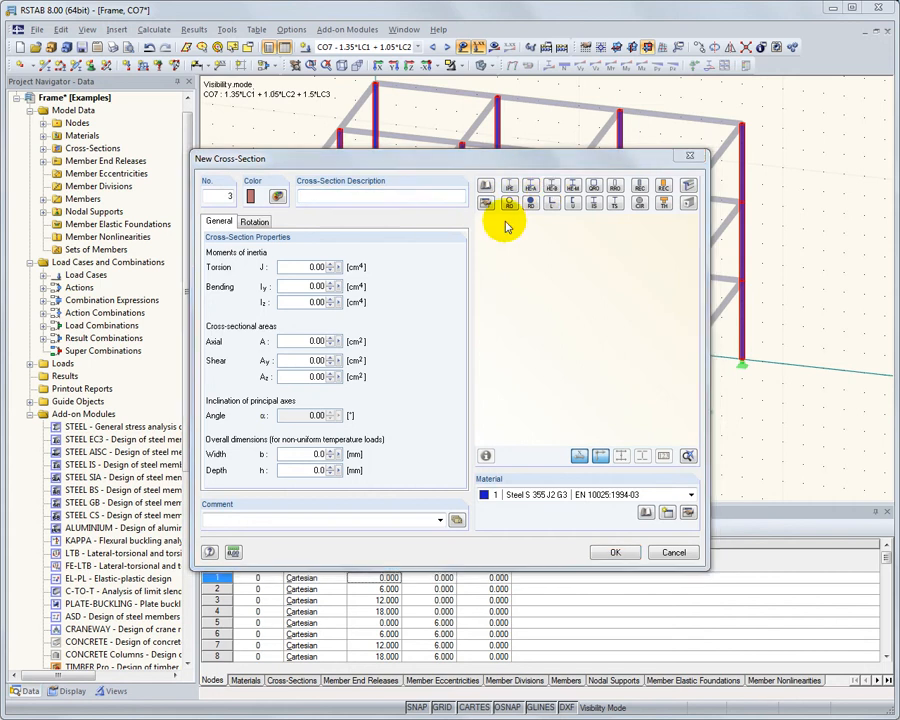
left_click(486, 186)
left_click(216, 357)
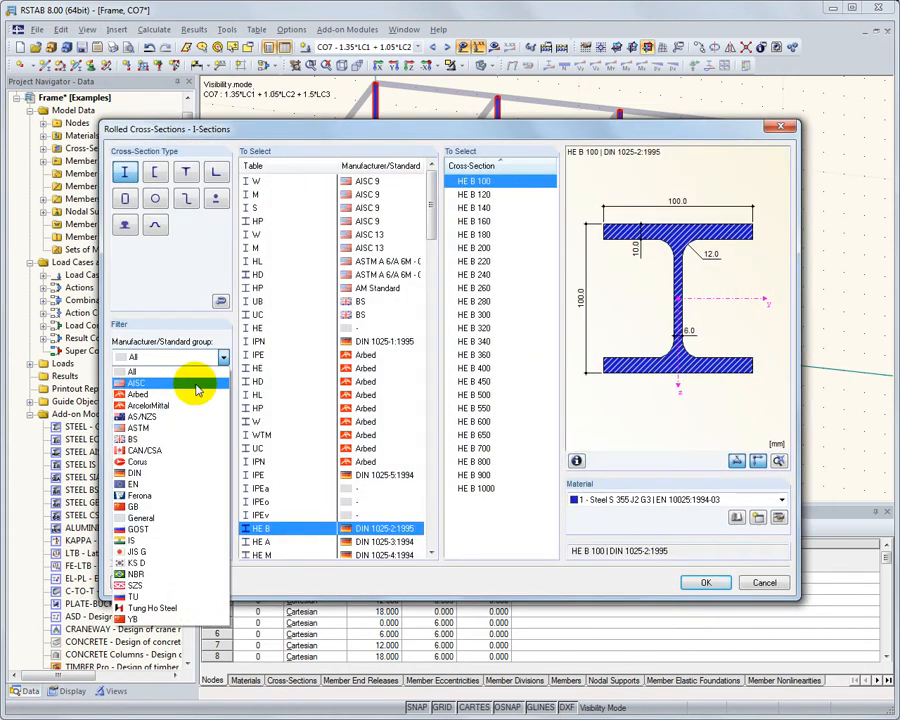
left_click(177, 484)
left_click(260, 247)
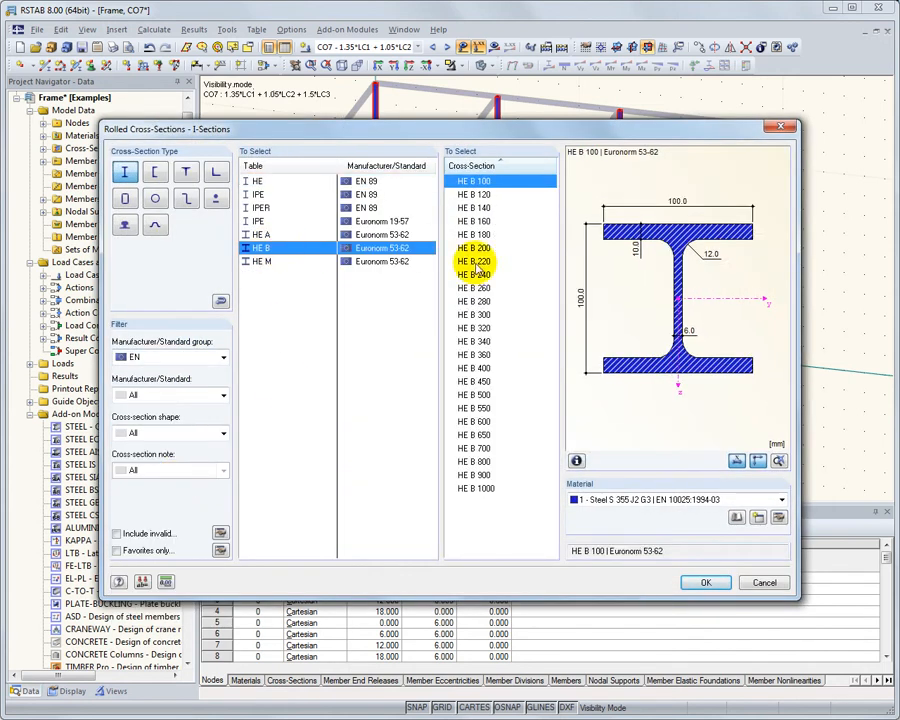
left_click(477, 274)
left_click(712, 582)
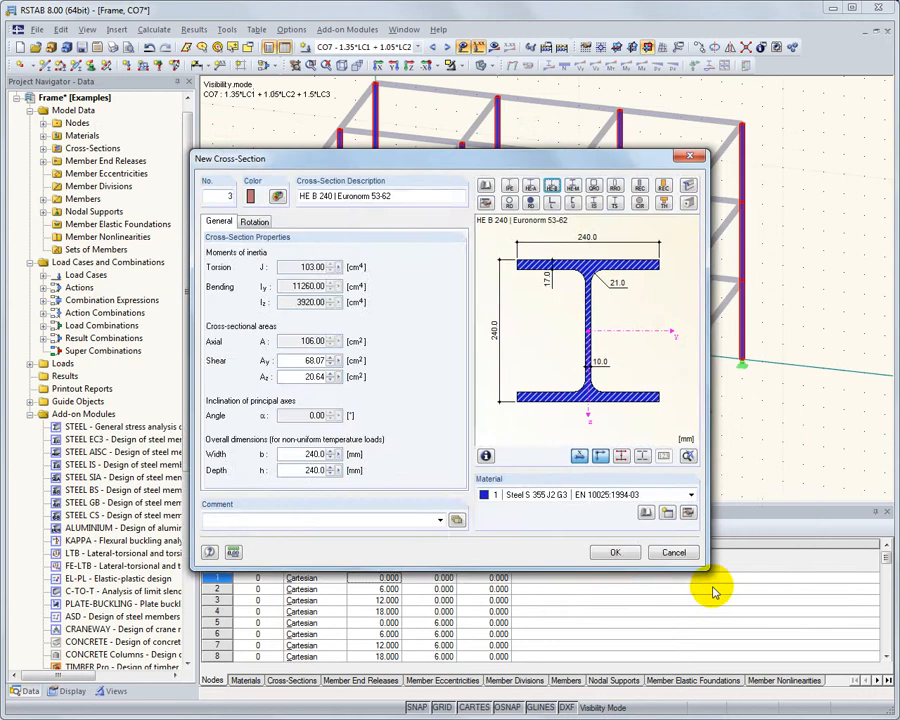
left_click(615, 550)
left_click(584, 532)
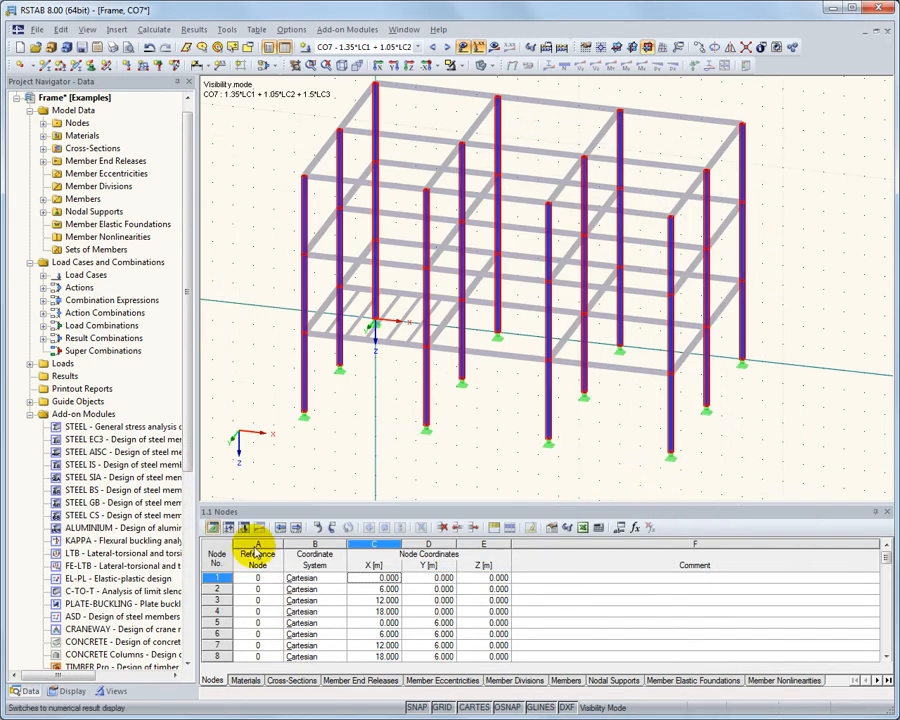
Save the display of the isolated columns as a user-defined view named Columns
left_click(114, 691)
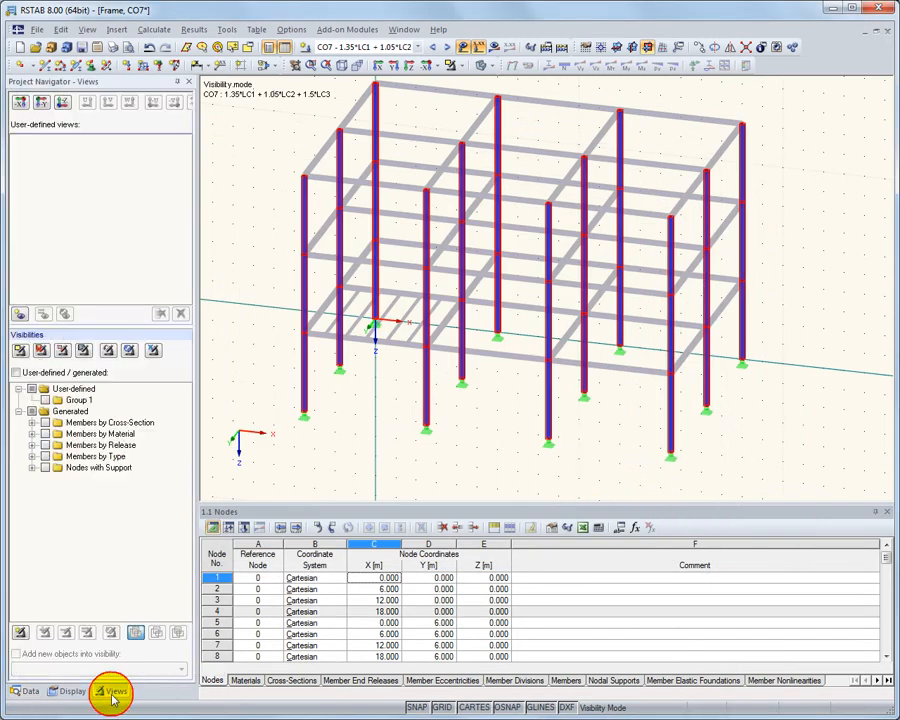
left_click(19, 316)
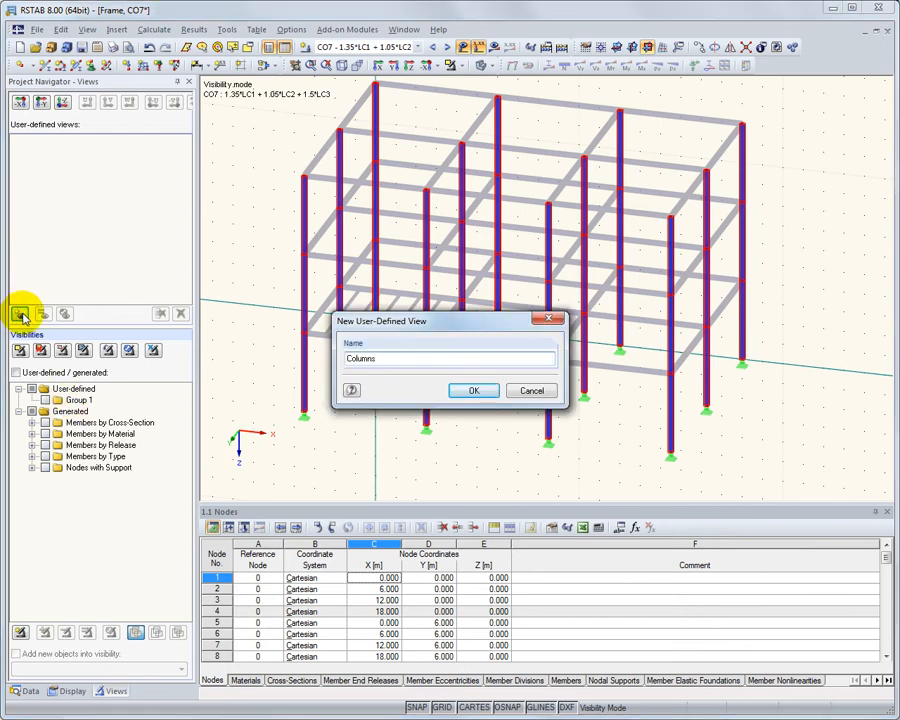
left_click(468, 391)
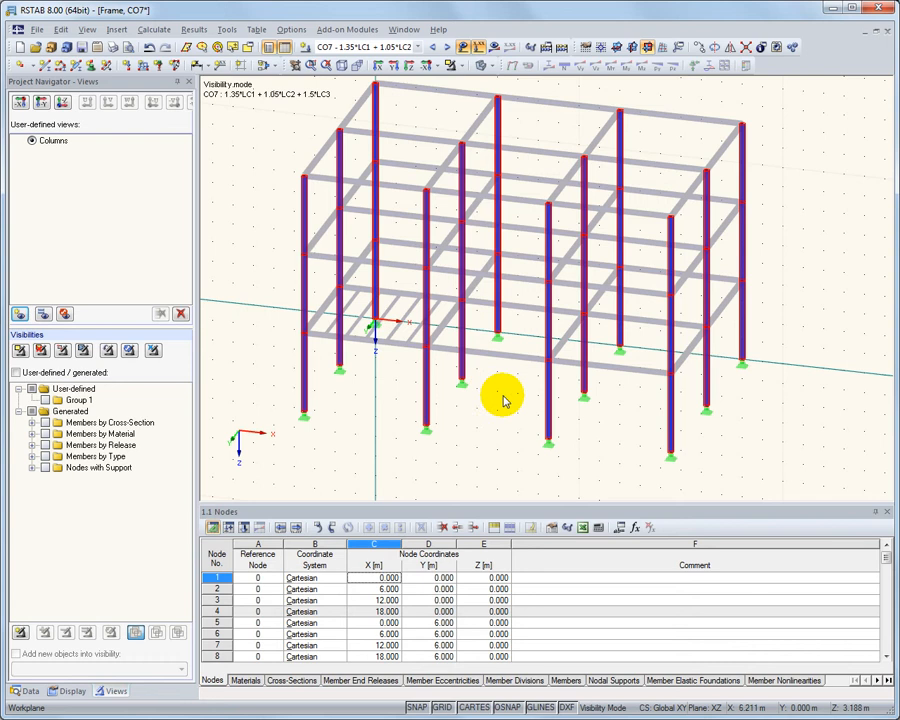
Cancel the visibility mode and select all members with the IPE 160 cross-section by picking one of the floor beams
left_click(452, 65)
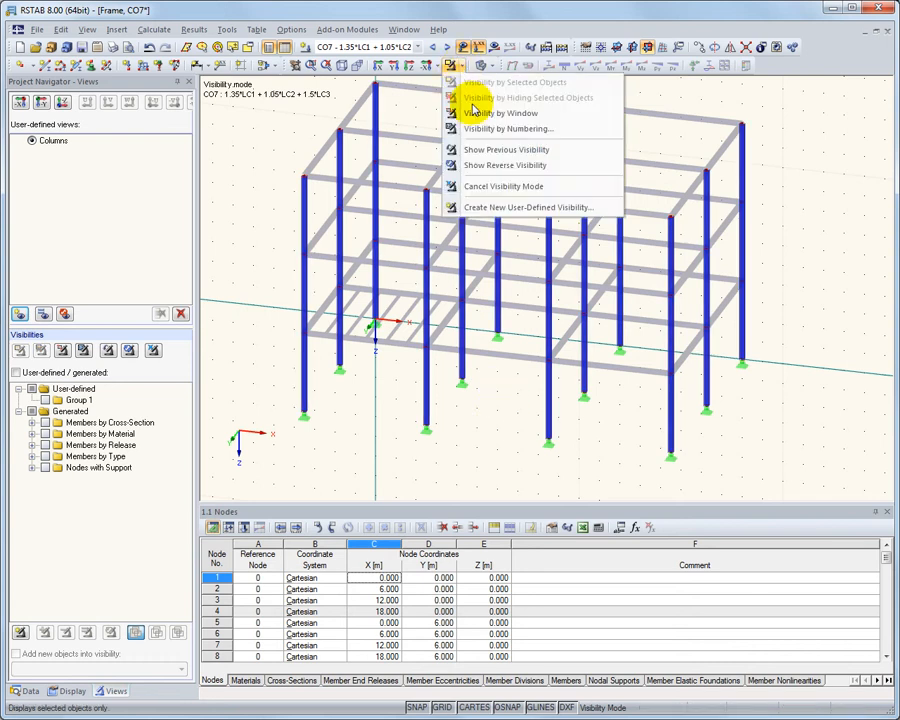
left_click(468, 186)
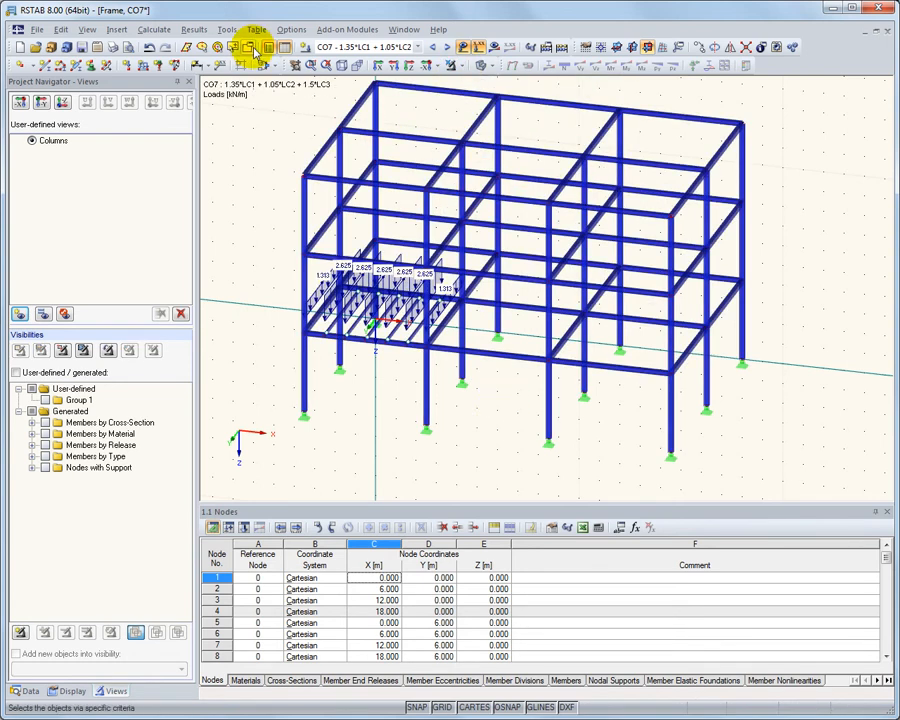
left_click(257, 48)
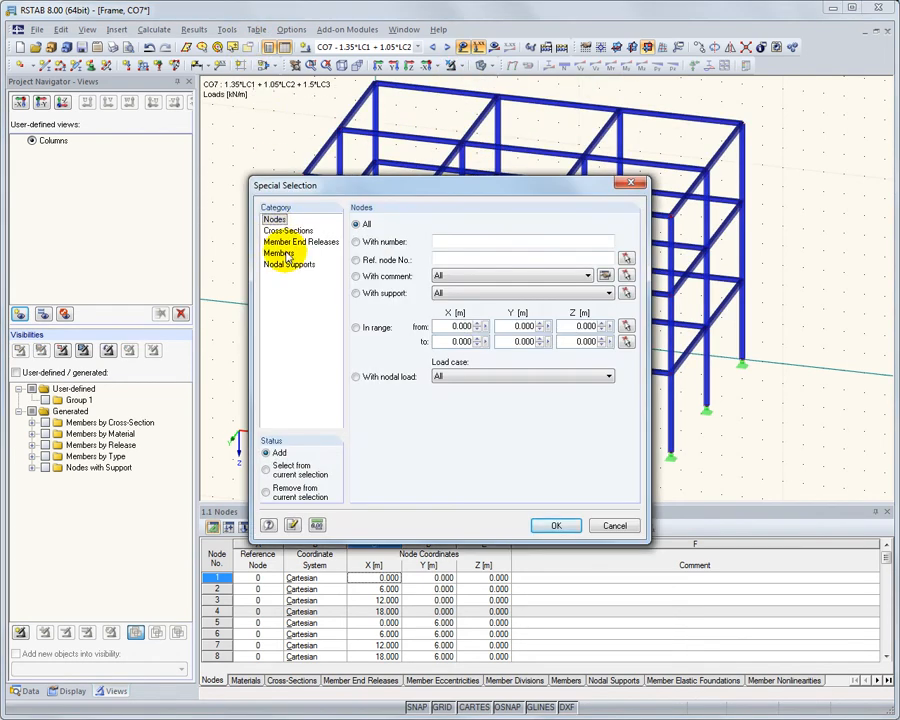
left_click(287, 230)
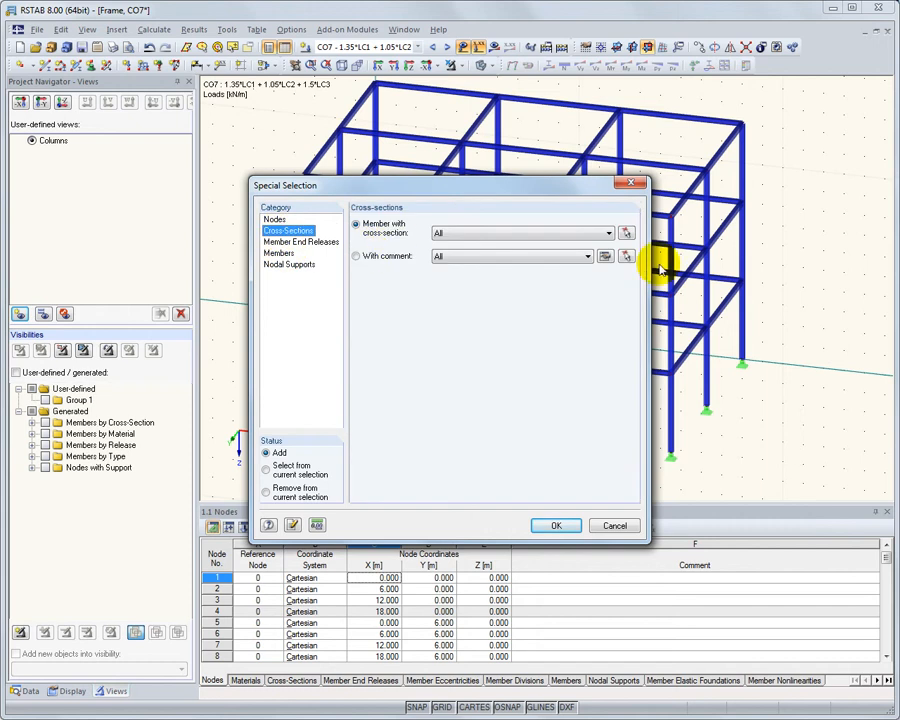
left_click(628, 233)
left_click(336, 322)
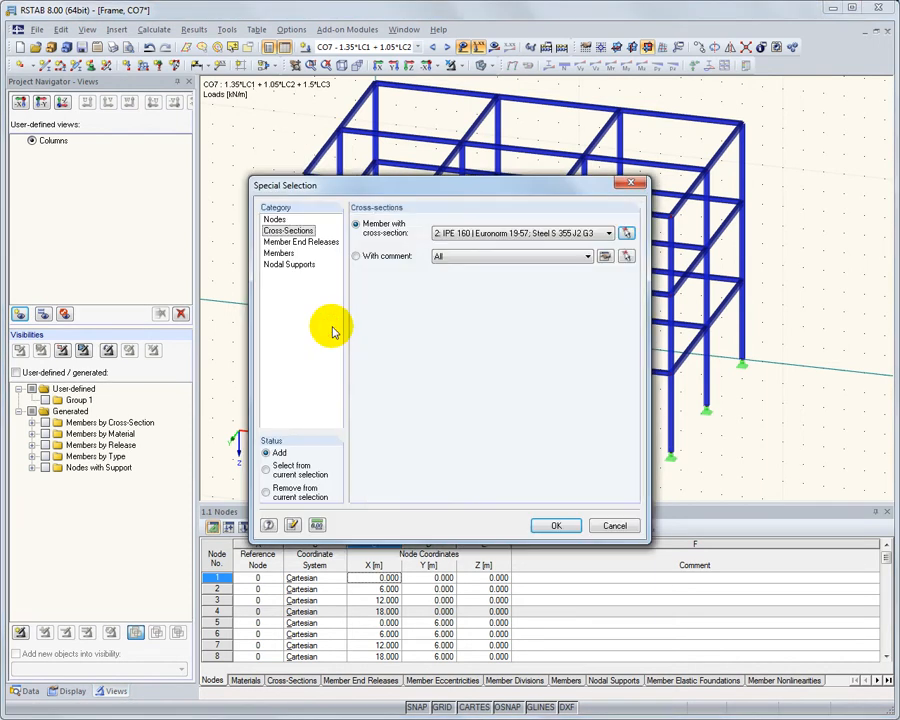
left_click(545, 524)
Frame the loaded bay closely and display only the selected IPE 160 floor beams
scroll(368, 336, "up", 5)
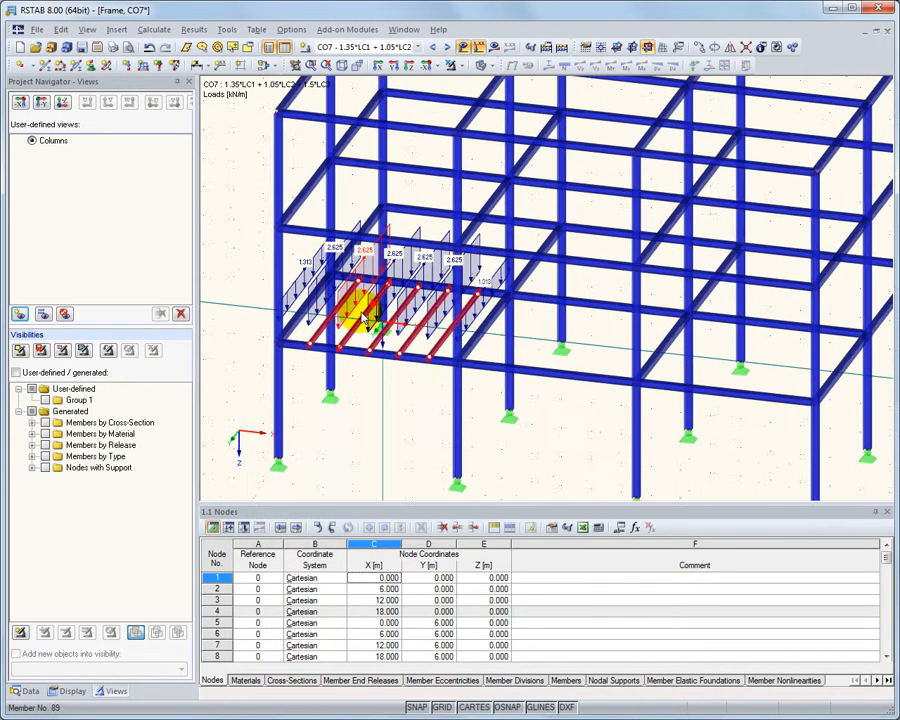
middle_click_drag(376, 290, 368, 232)
left_click(480, 65)
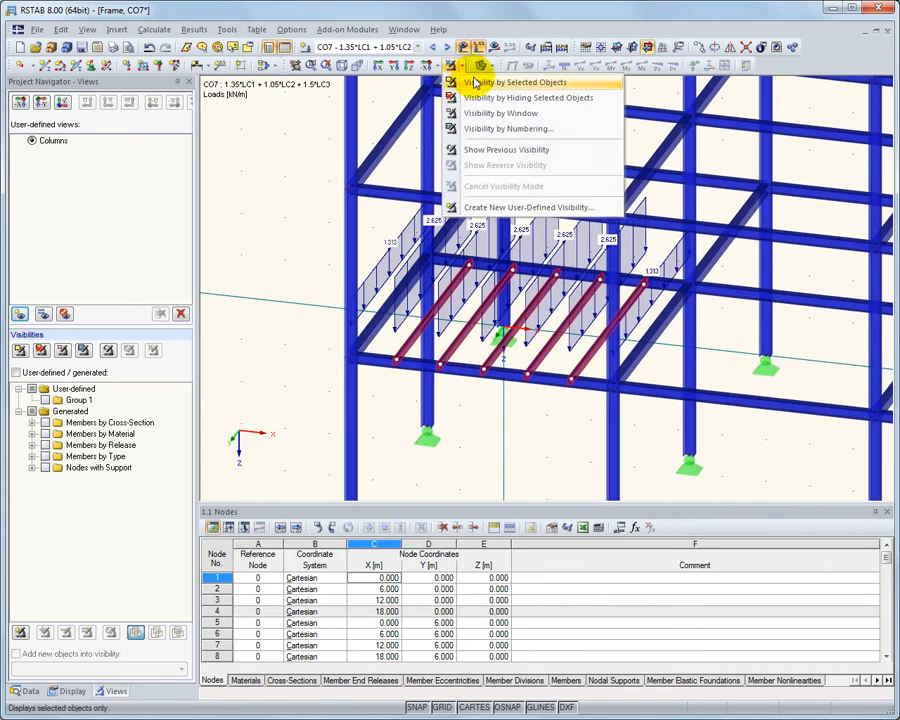
left_click(480, 80)
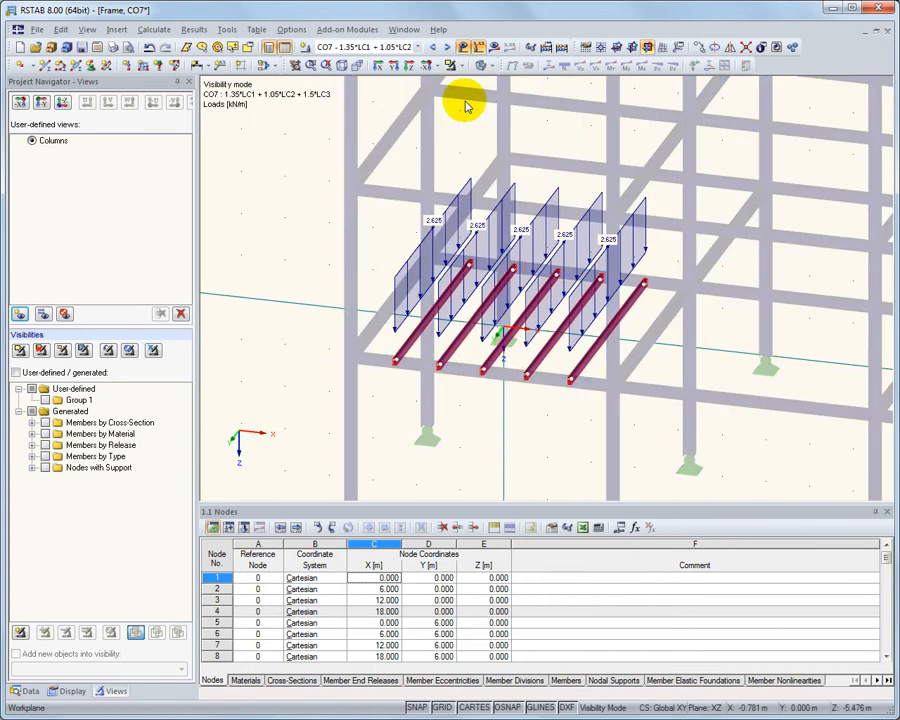
Save the isolated floor beams as a user-defined view named Platform, and recall the Columns and Platform views to check them
left_click(19, 314)
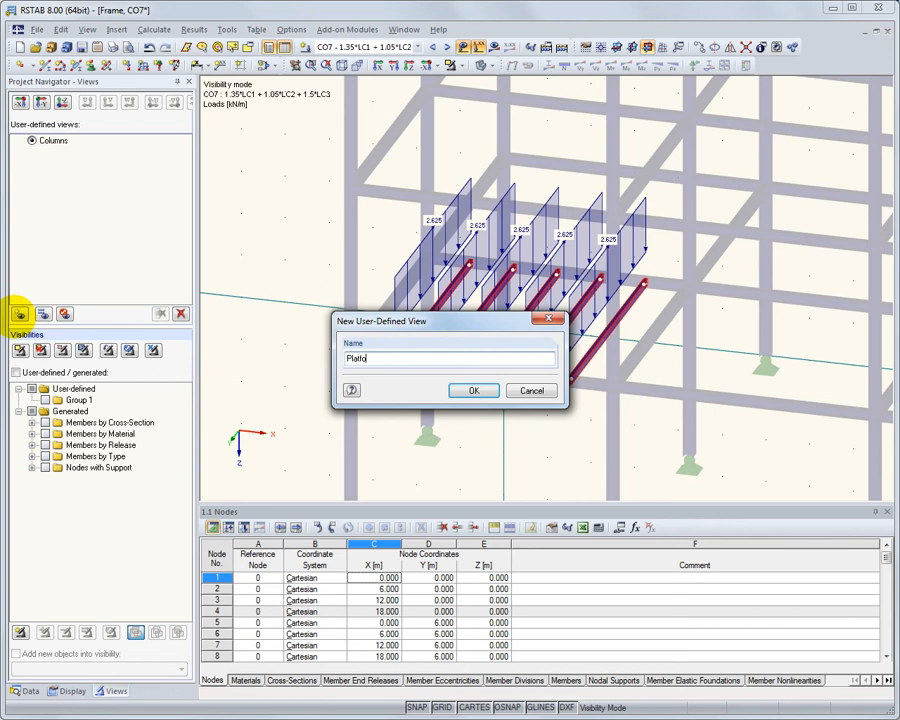
left_click(470, 391)
left_click(278, 266)
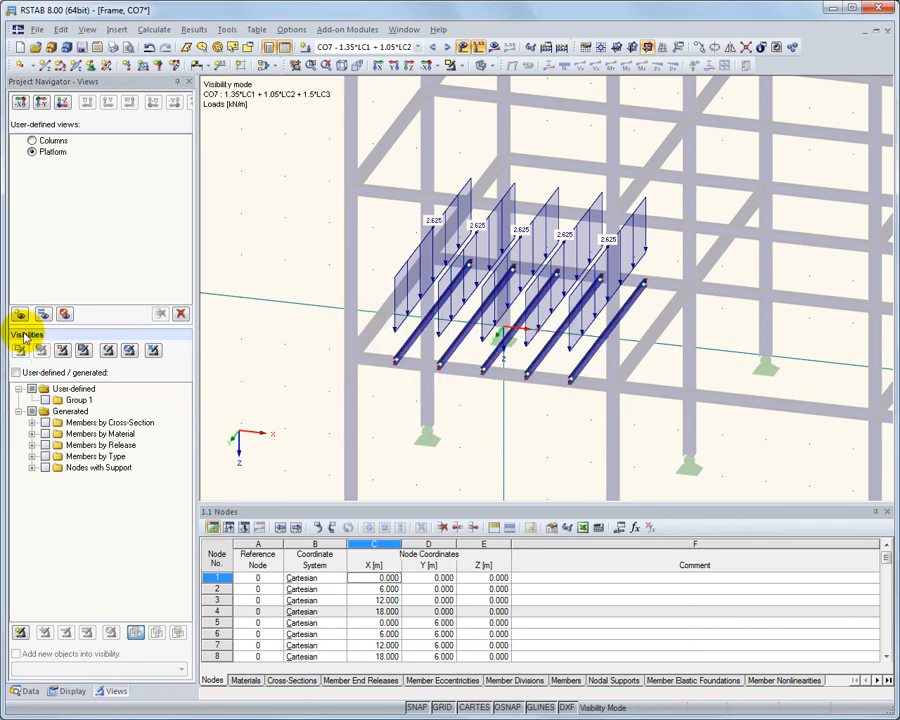
left_click(32, 141)
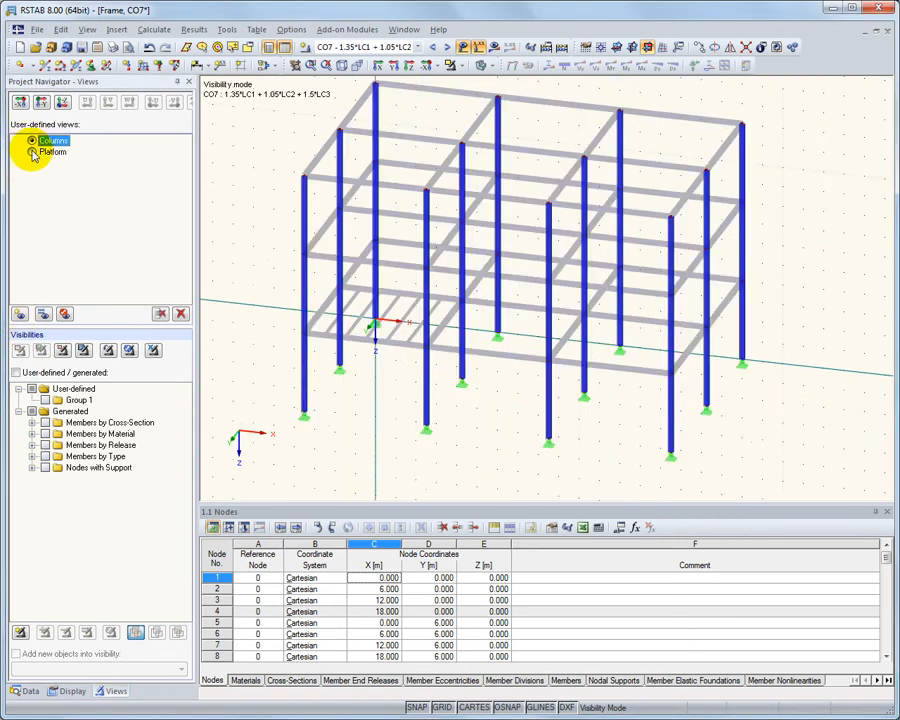
left_click(32, 152)
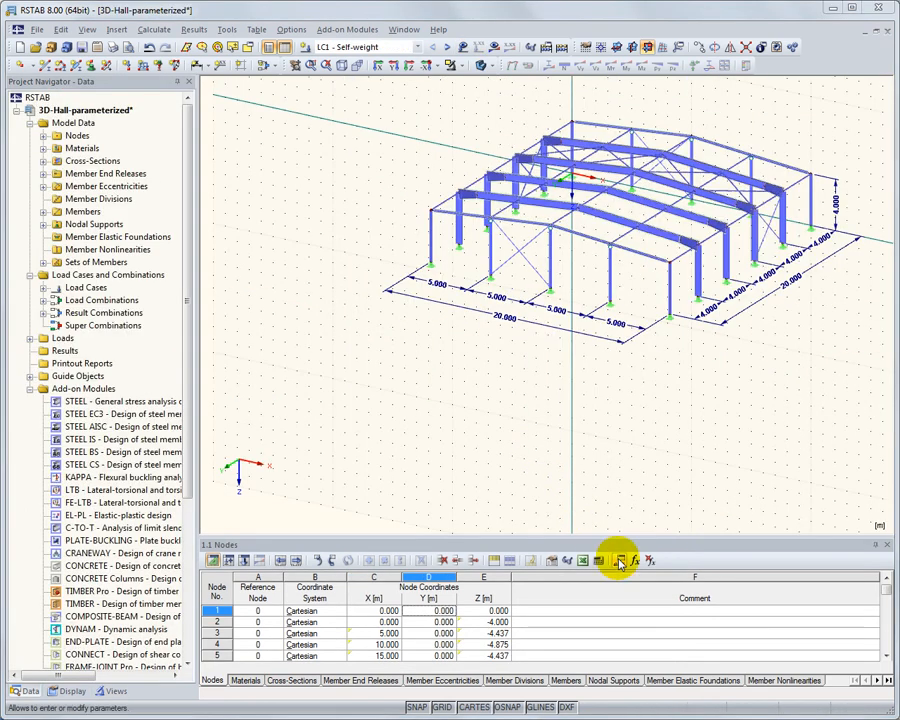
Set the FrameSpacing parameter of the 3D-Hall-parameterized model to 5.000 m and apply it to the model
left_click(620, 561)
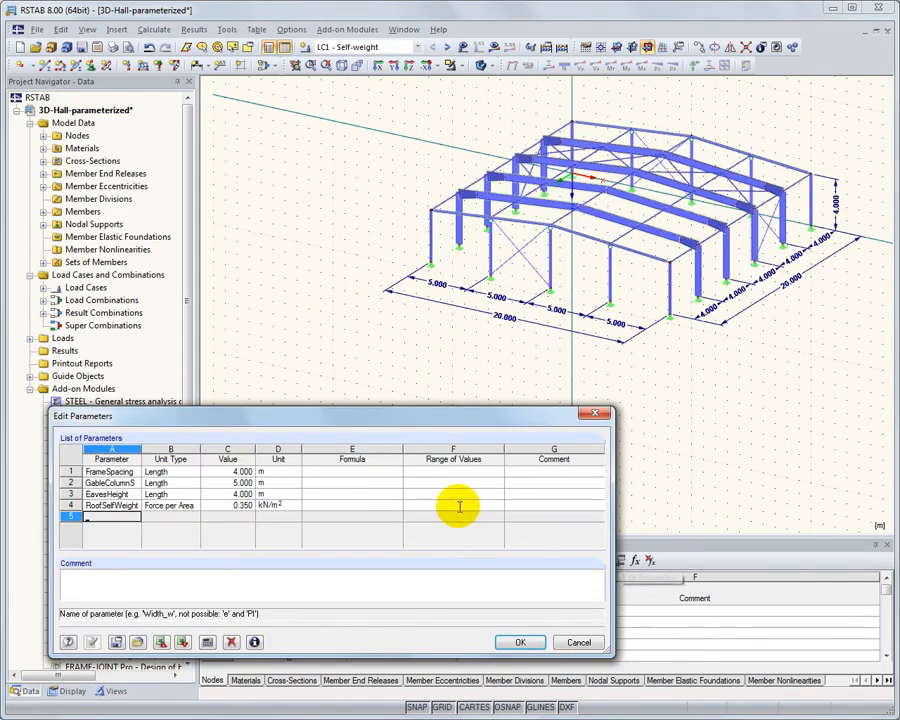
left_click(232, 470)
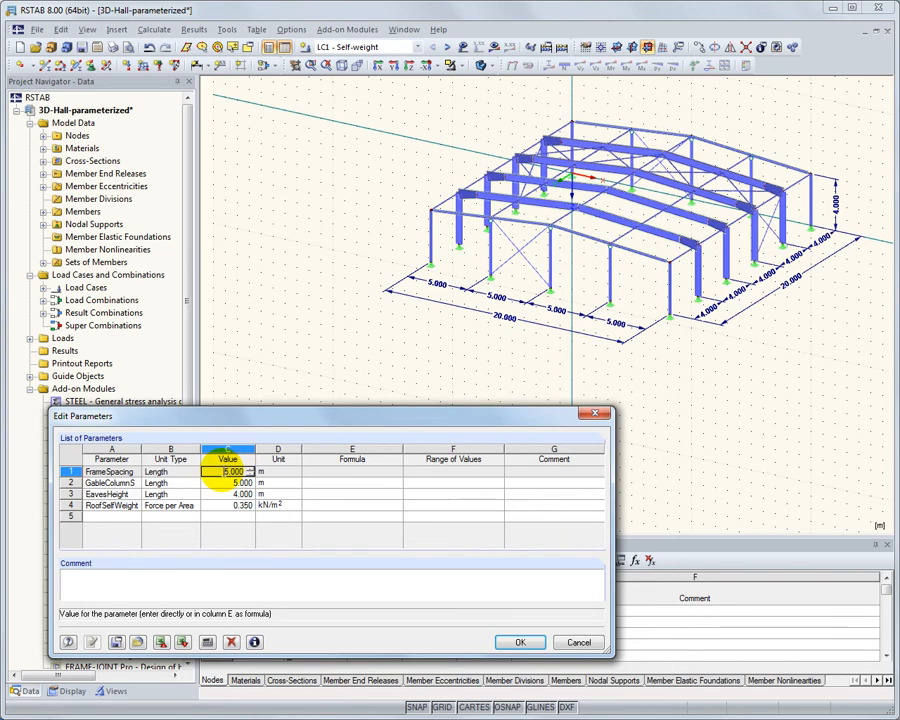
key("Tab")
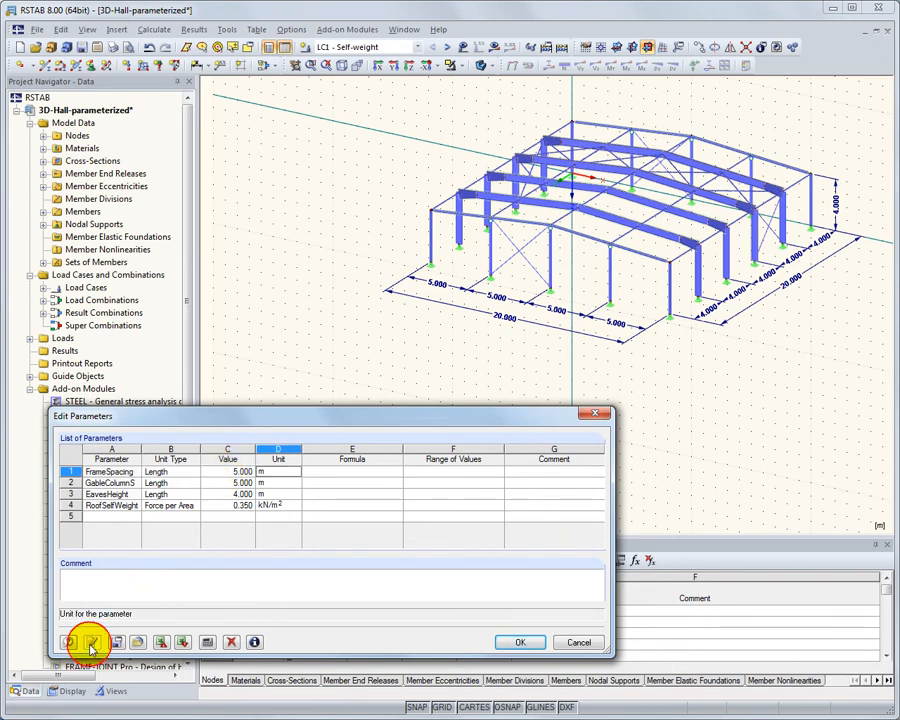
left_click(90, 645)
Set the gable column spacing parameter to 5.500 m and apply it to the hall model
left_click(218, 483)
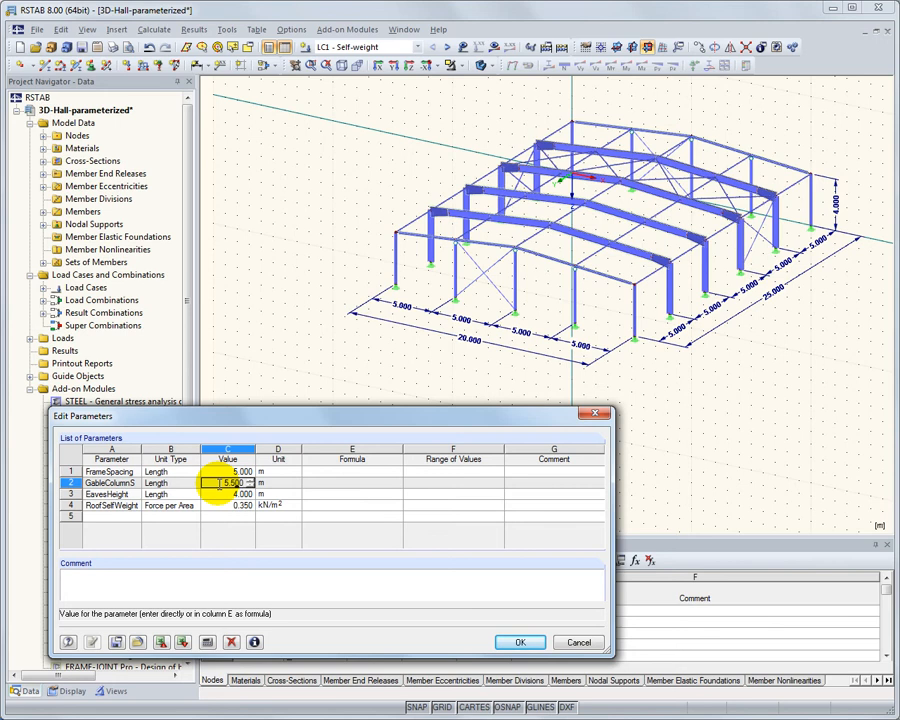
type("5.500")
key("Tab")
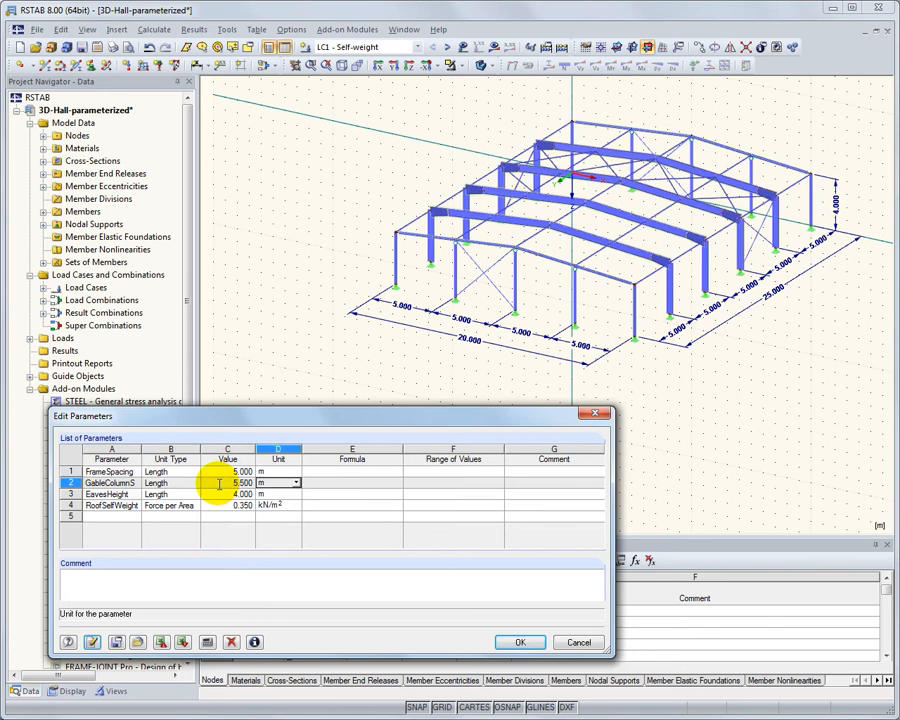
left_click(92, 642)
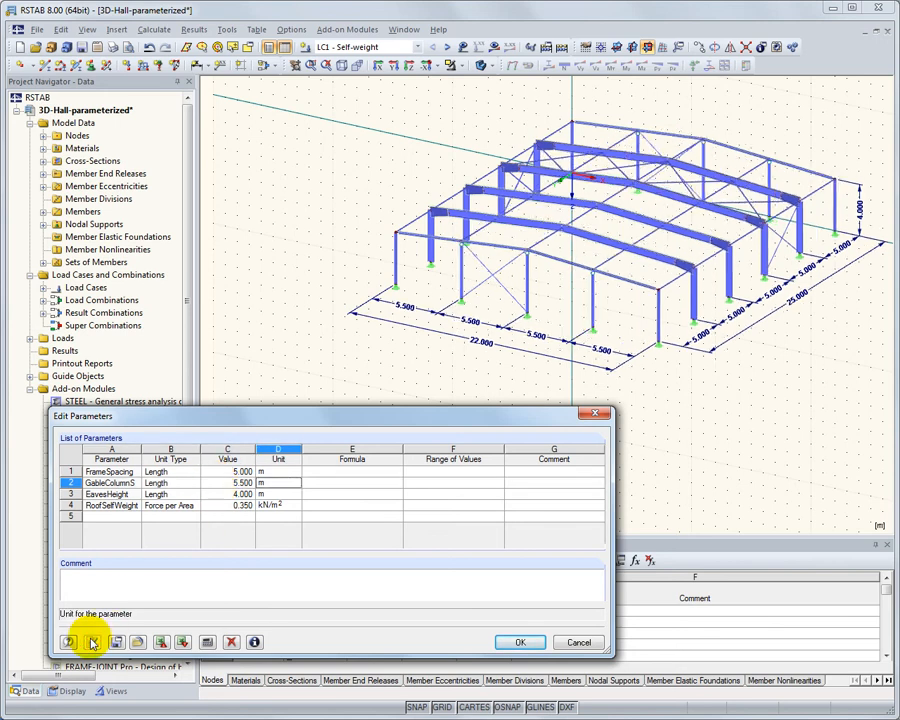
Set the EavesHeight parameter to 5.000 m and apply it to the hall model
left_click(218, 494)
type("5.000")
key("Tab")
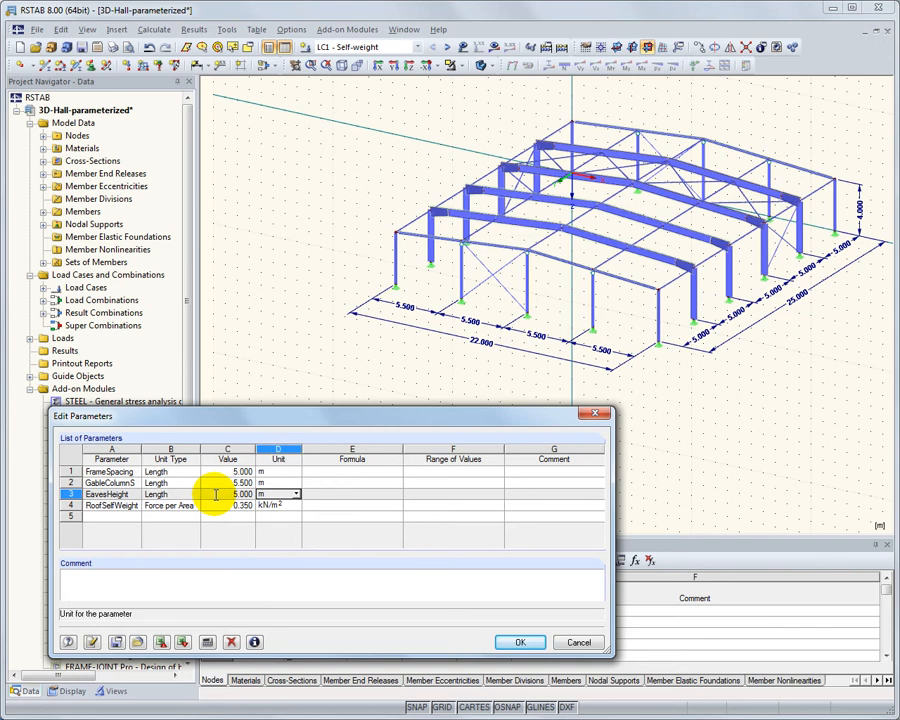
left_click(92, 642)
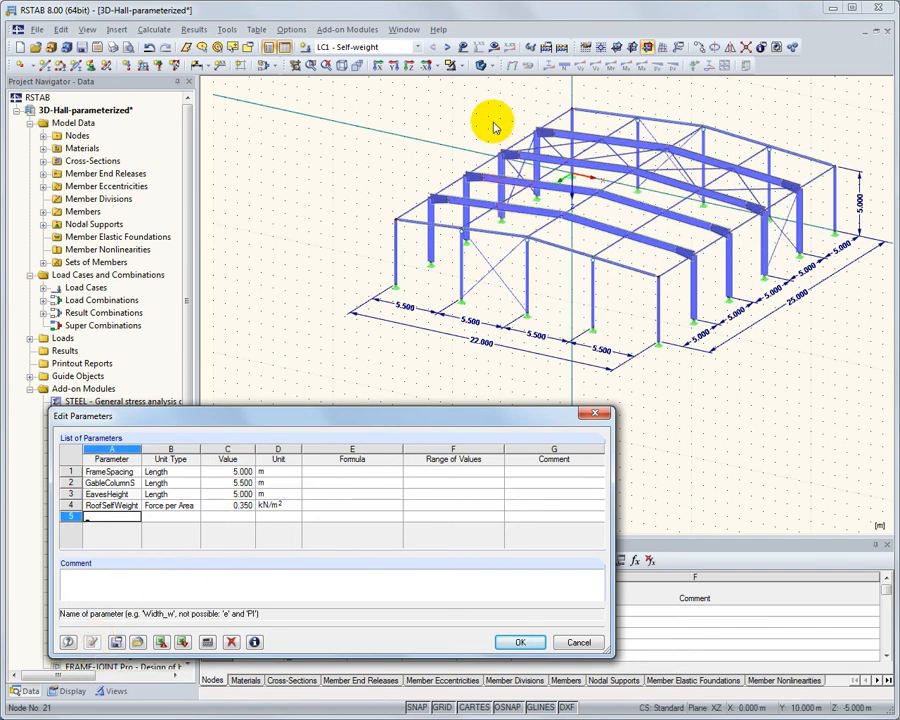
Show the LC1 self-weight loads with their values and display the hall as a wireframe model
left_click(460, 45)
left_click(480, 46)
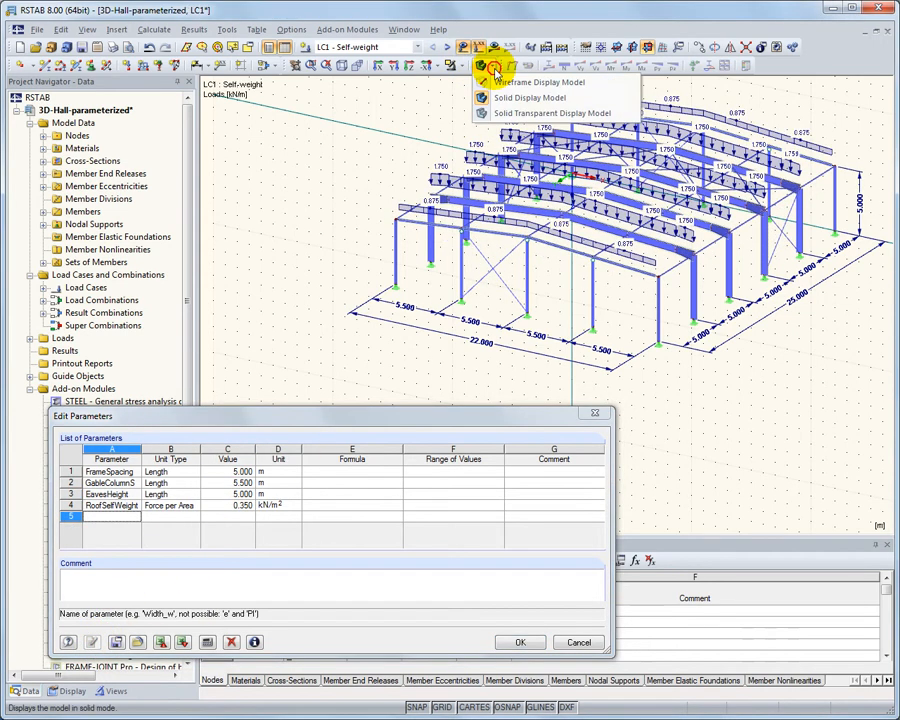
left_click(498, 85)
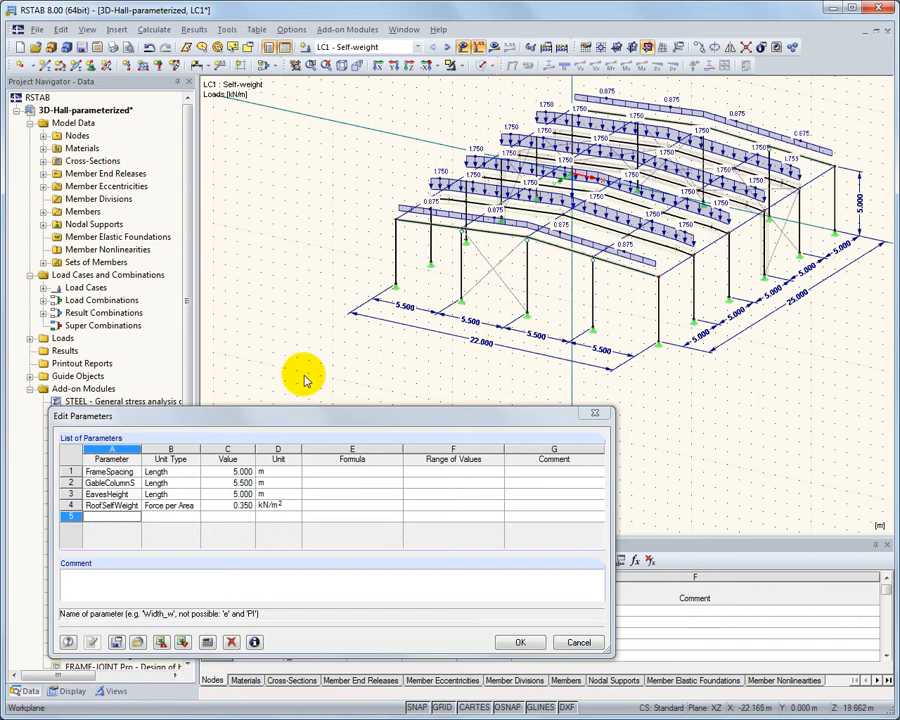
Set the RoofSelfWeight parameter to 0.500 kN/m² and apply it to the hall's loads
left_click(219, 505)
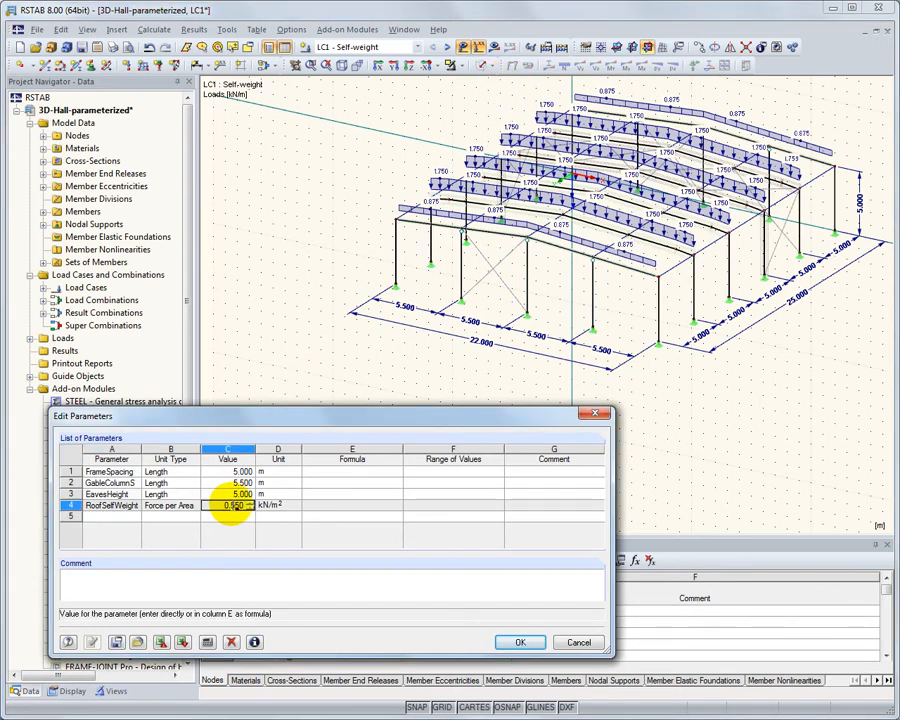
key("Tab")
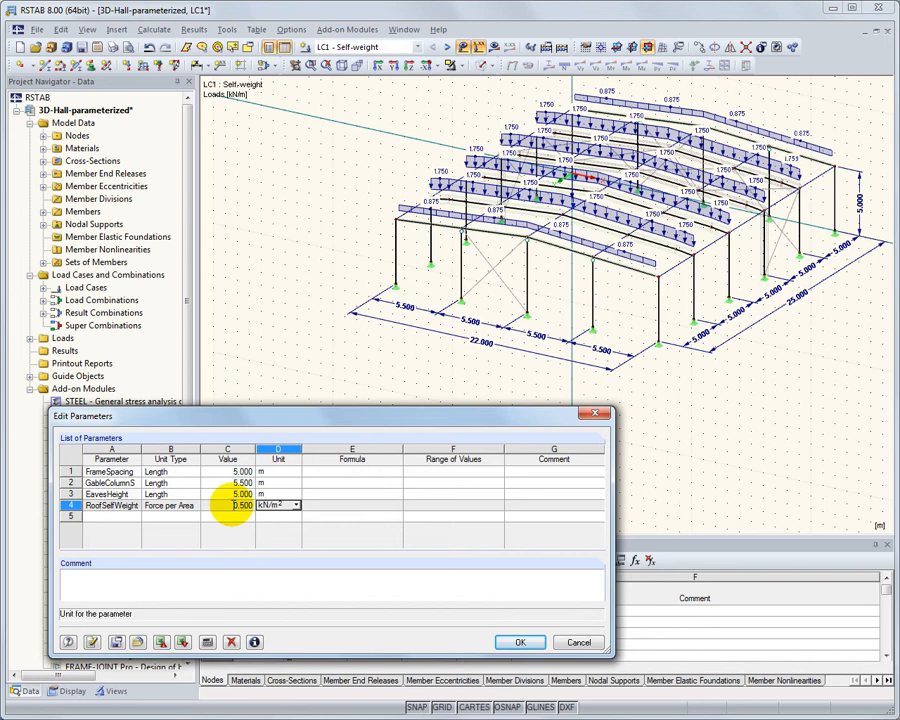
left_click(92, 641)
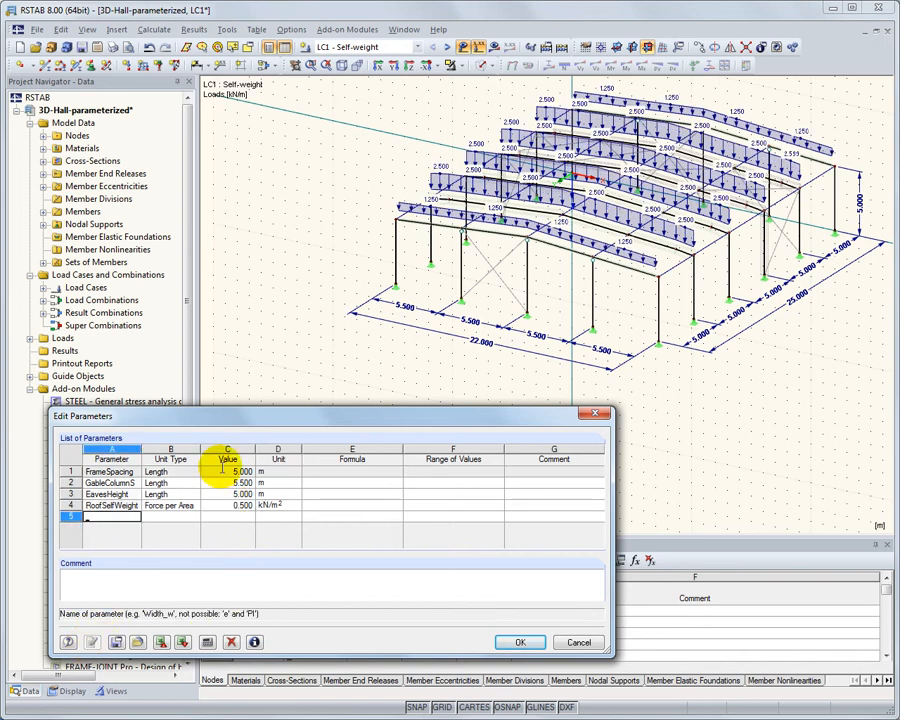
Set the FrameSpacing parameter to 6.000 m and apply it to the hall model and its loads
left_click(218, 472)
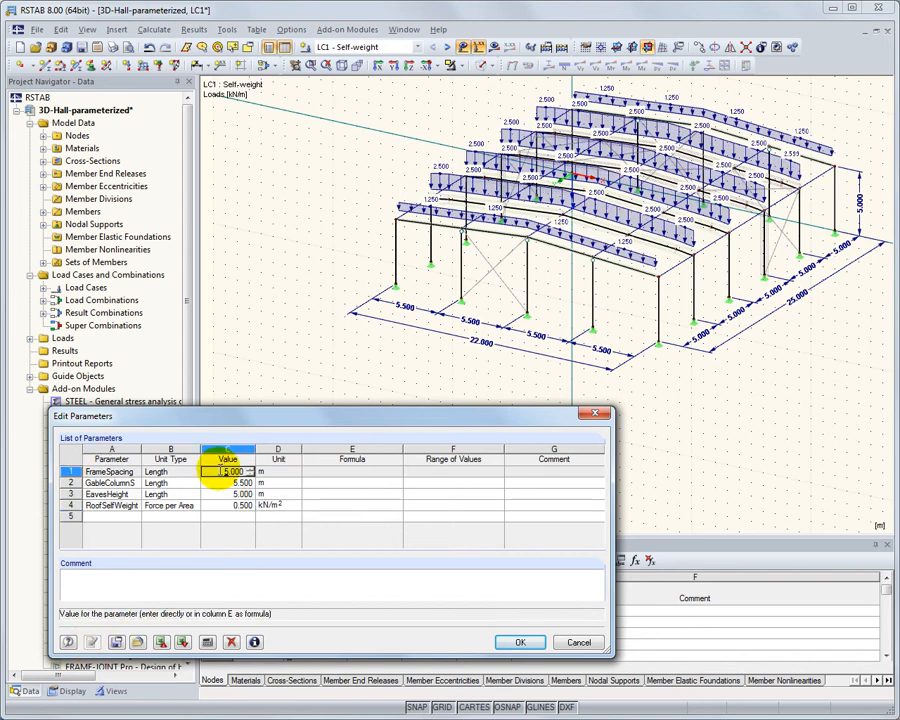
key("Tab")
left_click(92, 641)
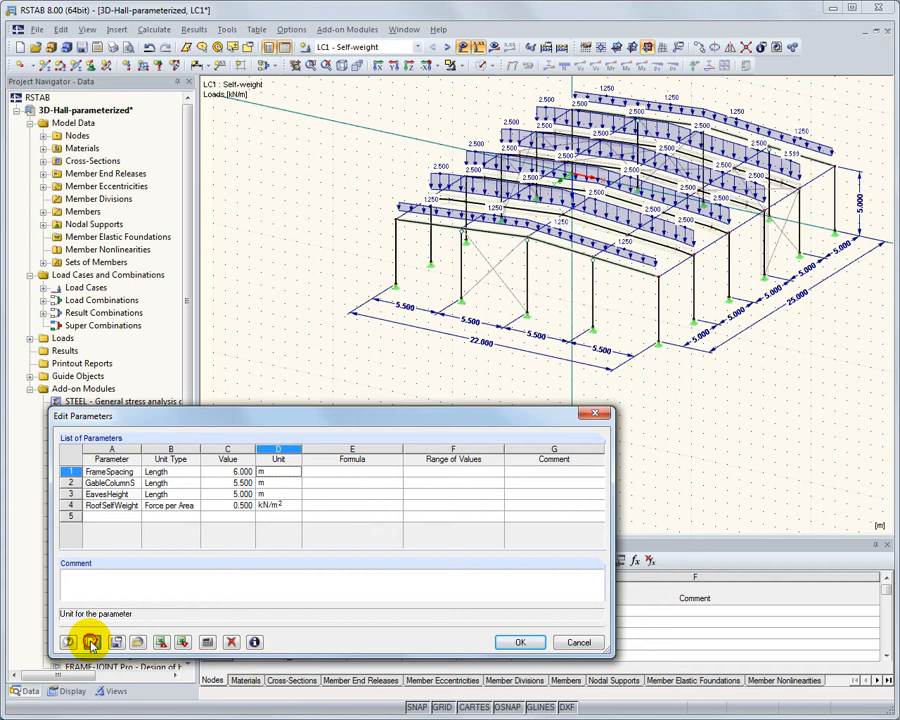